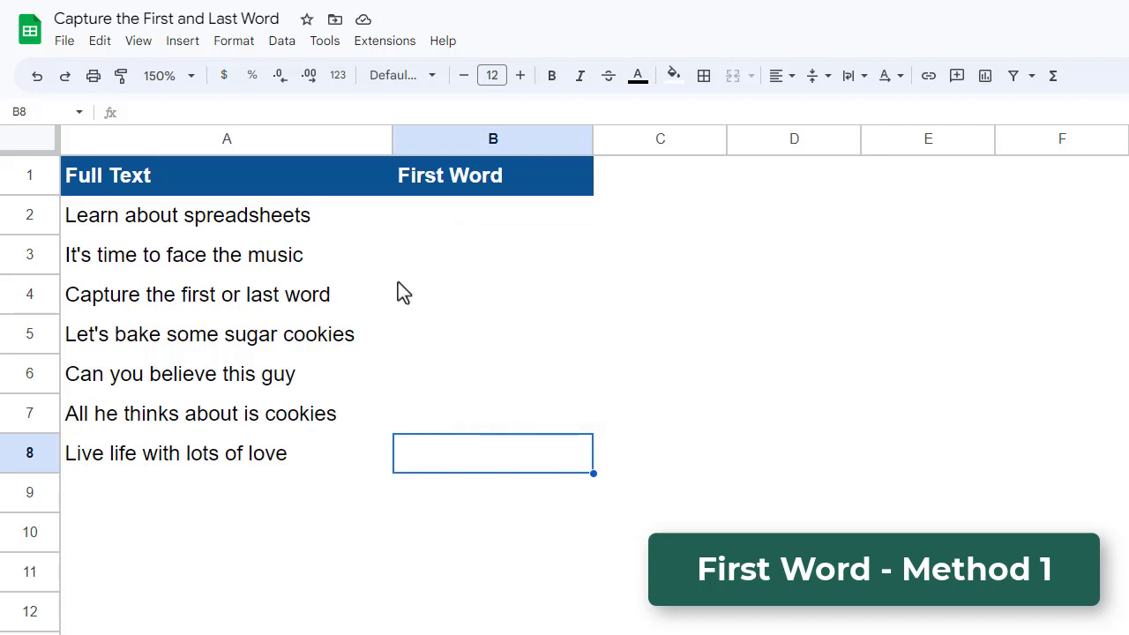
Type =LEFT(A2,FIND(" ",A2)-1 into B2, leaving it unconfirmed
{"action": "left_click", "coordinate": [487, 224]}
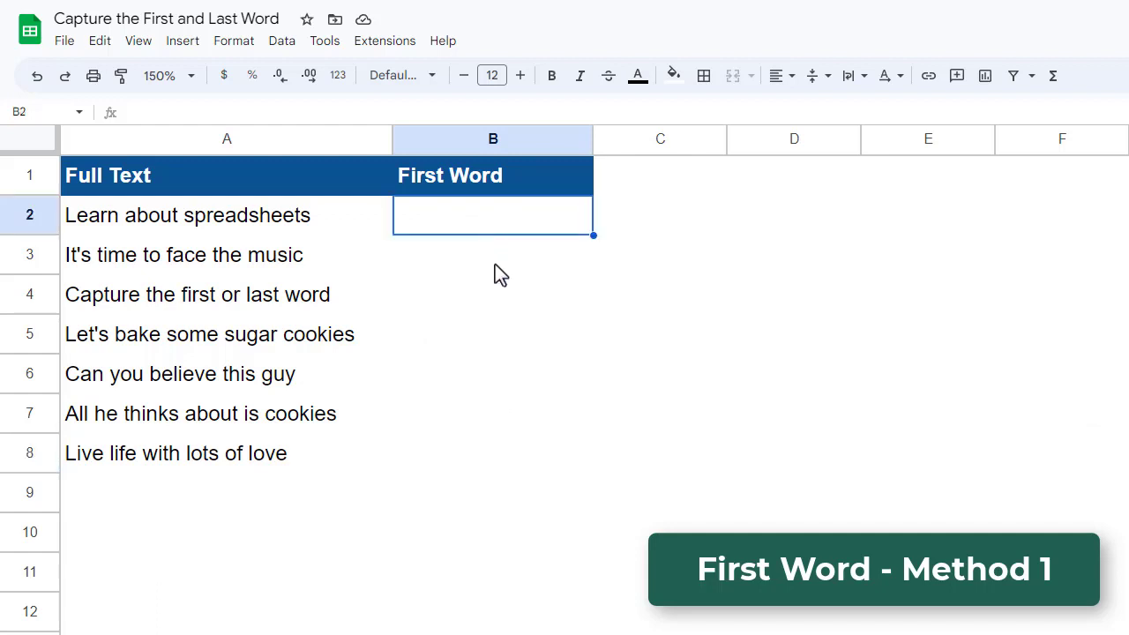
{"action": "type", "text": "="}
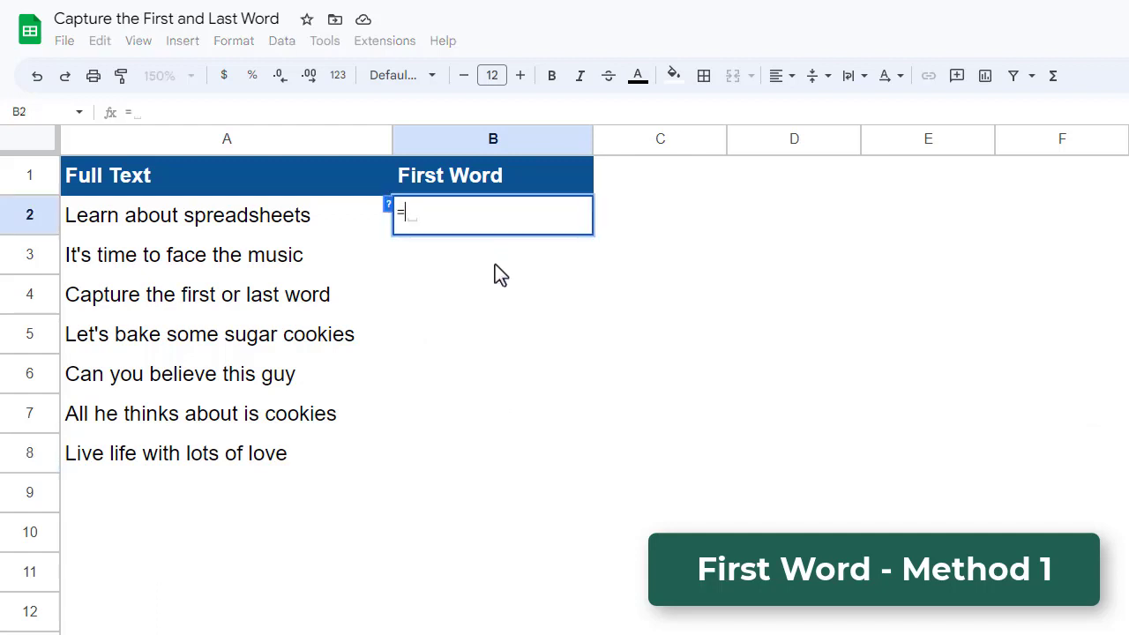
{"action": "type", "text": "LEFT("}
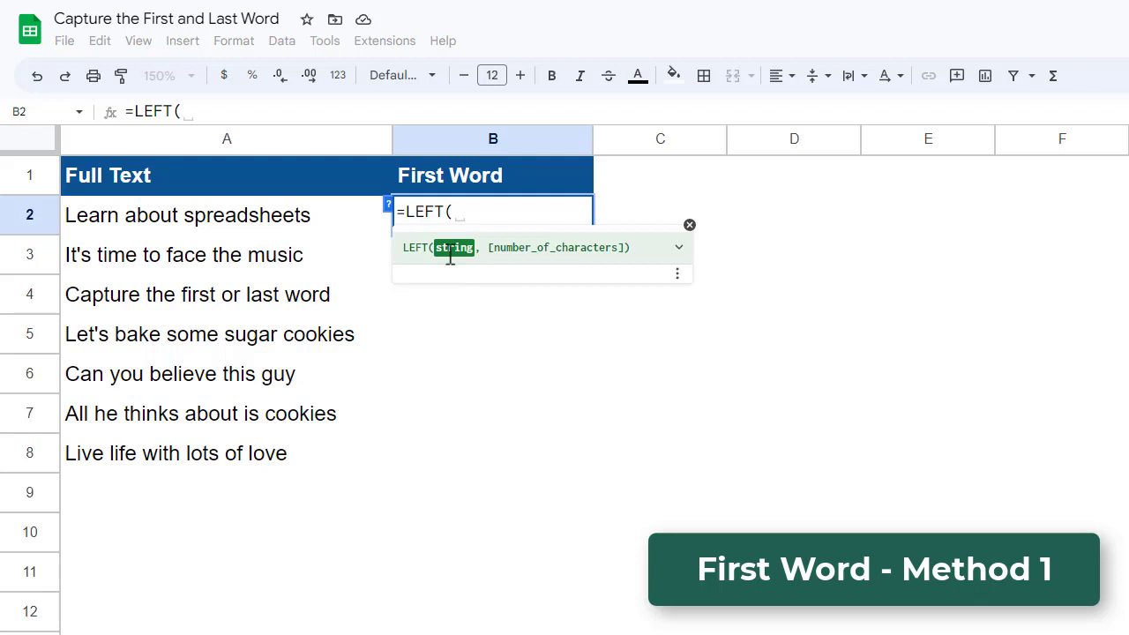
{"action": "left_click", "coordinate": [328, 217]}
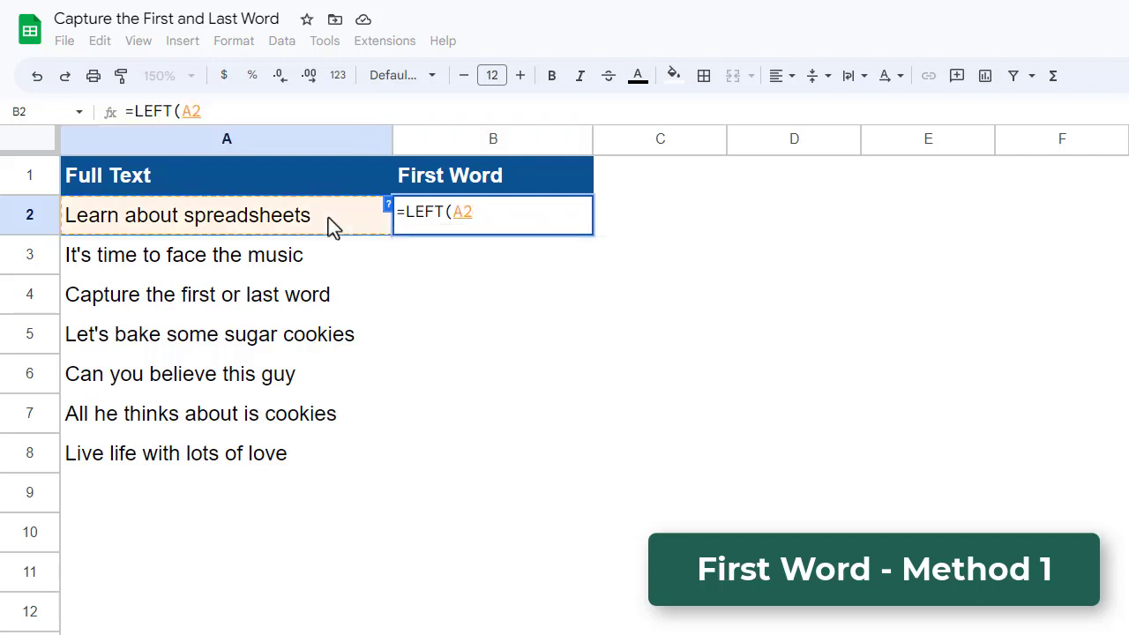
{"action": "type", "text": ","}
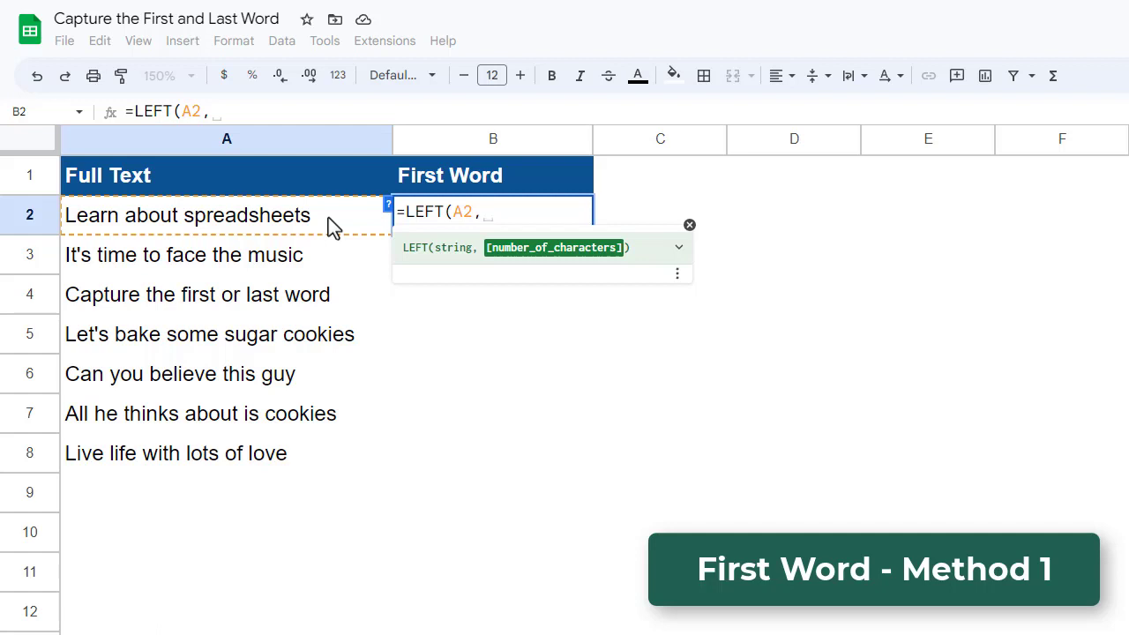
{"action": "type", "text": "FIND("}
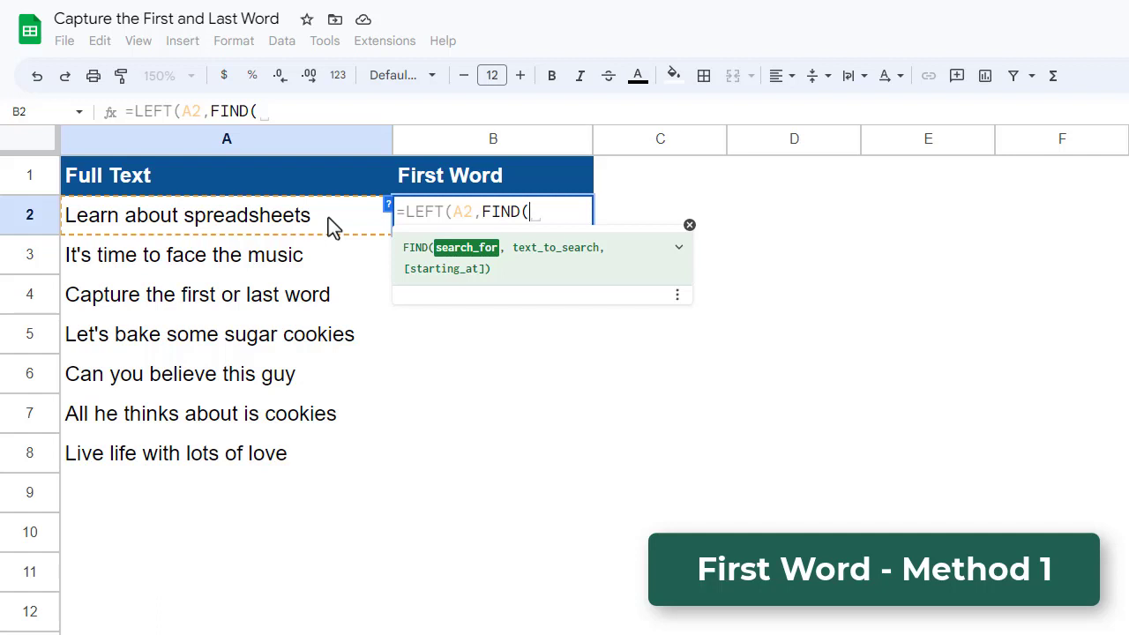
{"action": "type", "text": "\" \""}
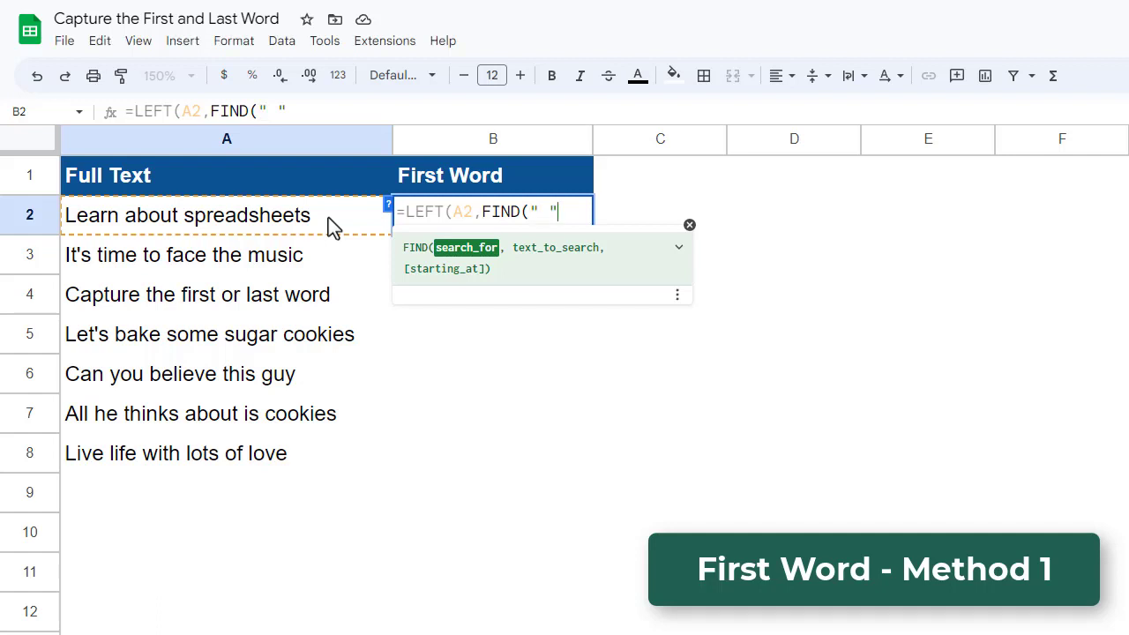
{"action": "type", "text": ","}
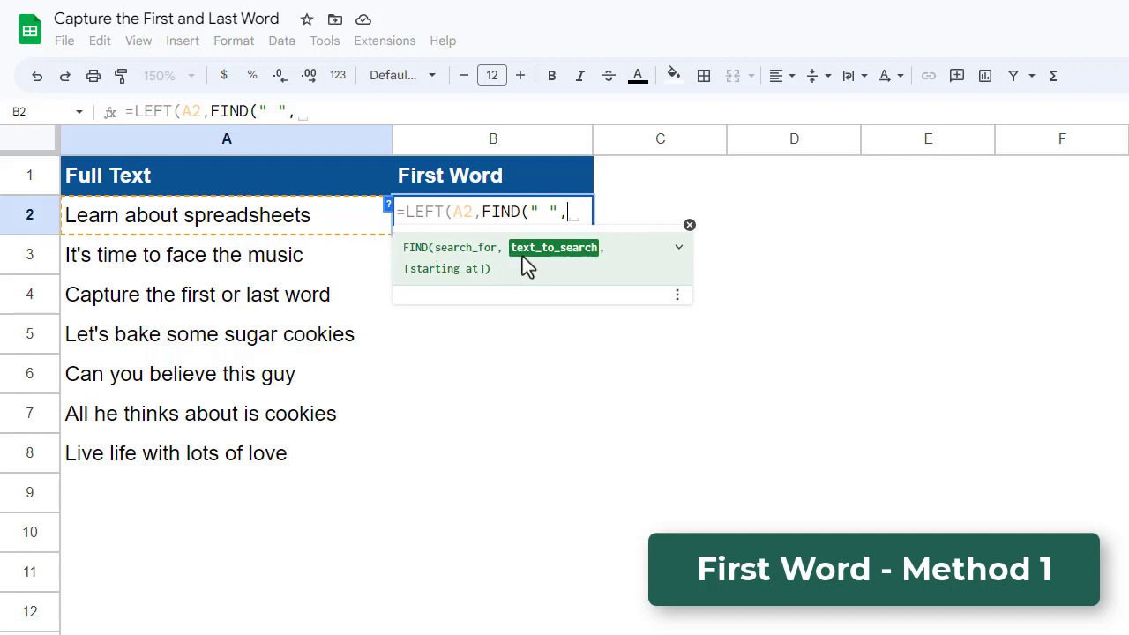
{"action": "left_click", "coordinate": [337, 221]}
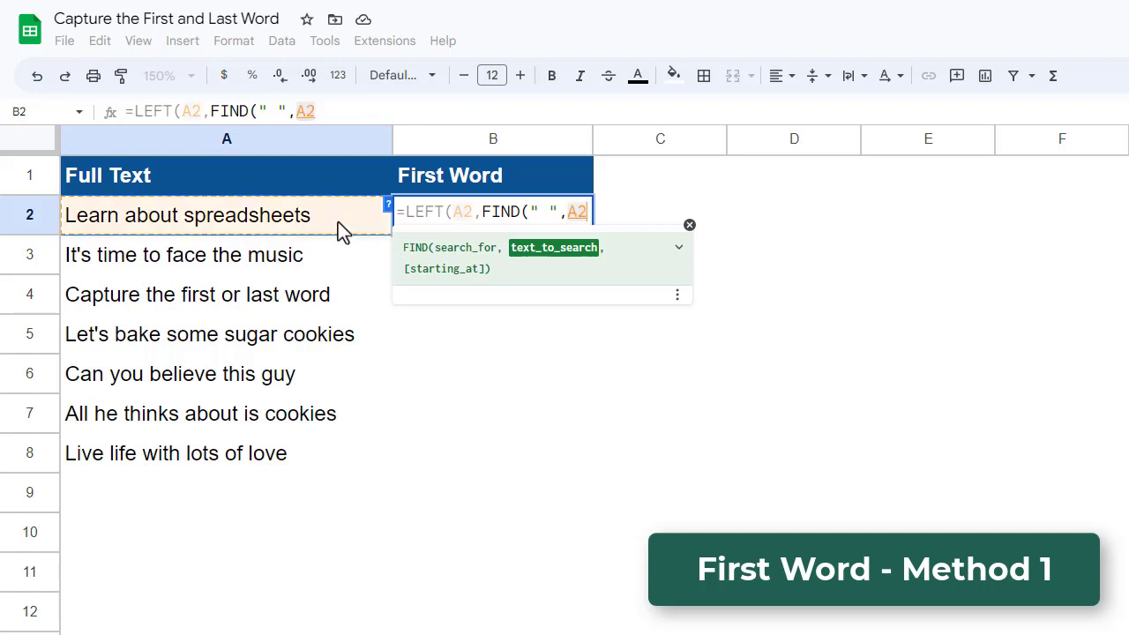
{"action": "type", "text": ")"}
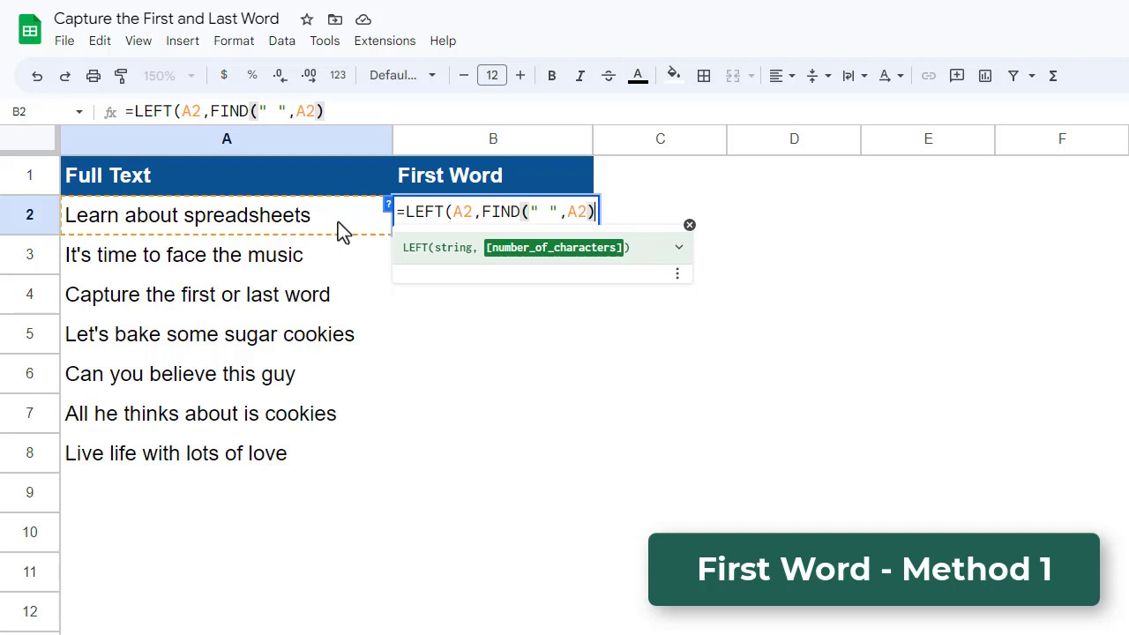
{"action": "type", "text": "-1"}
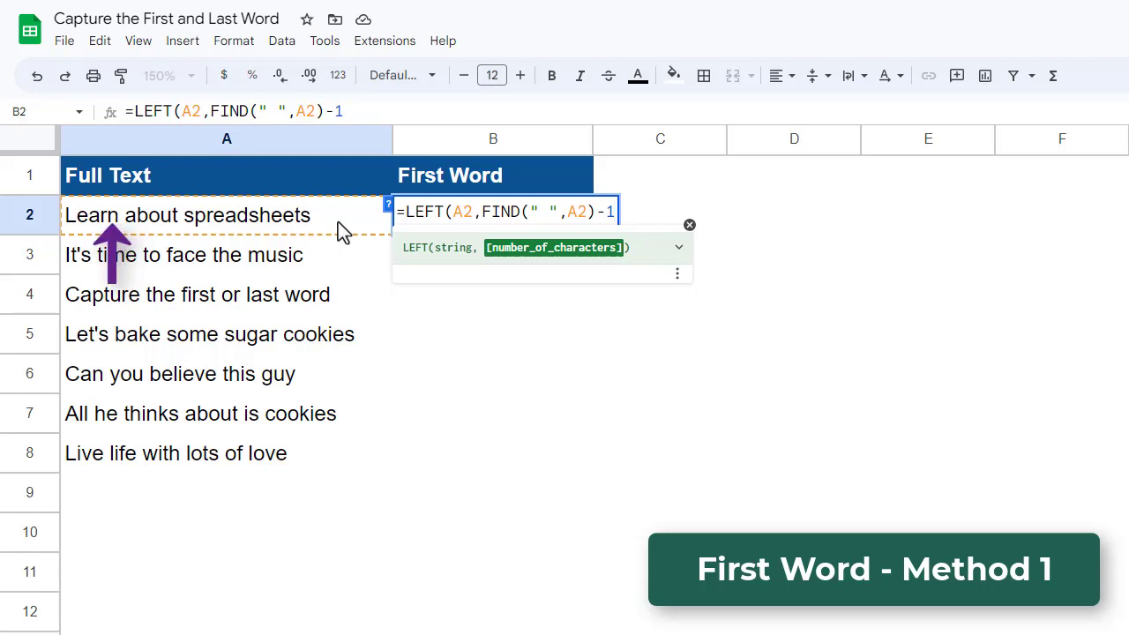
Confirm the LEFT/FIND formula and fill it down B2:B8, returning Learn through Live
{"action": "type", "text": ")"}
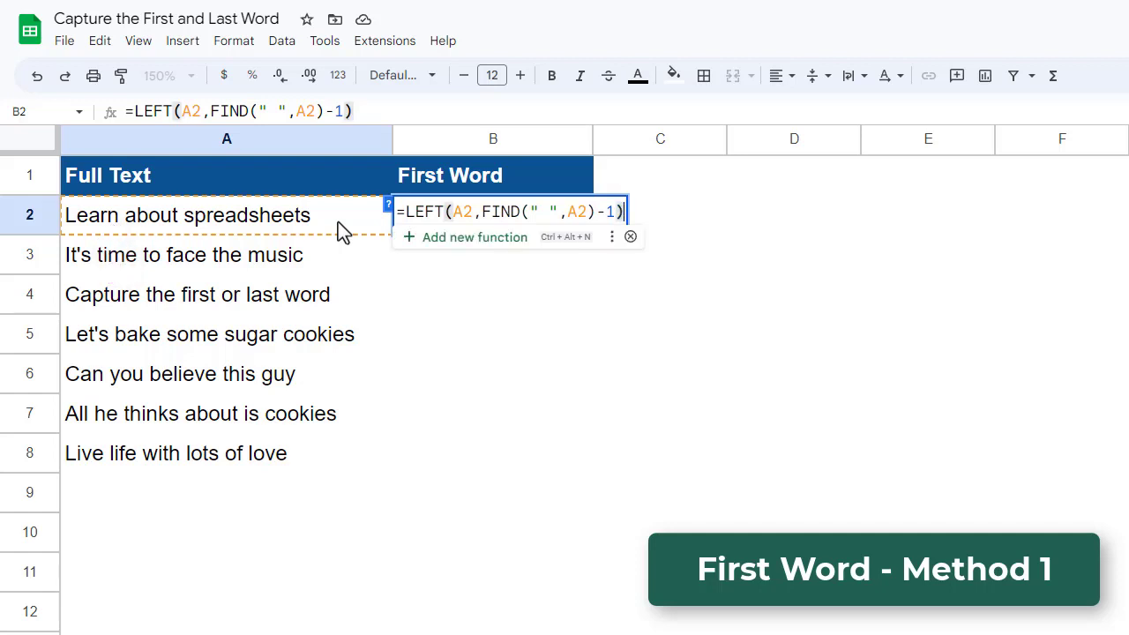
{"action": "key", "text": "Return"}
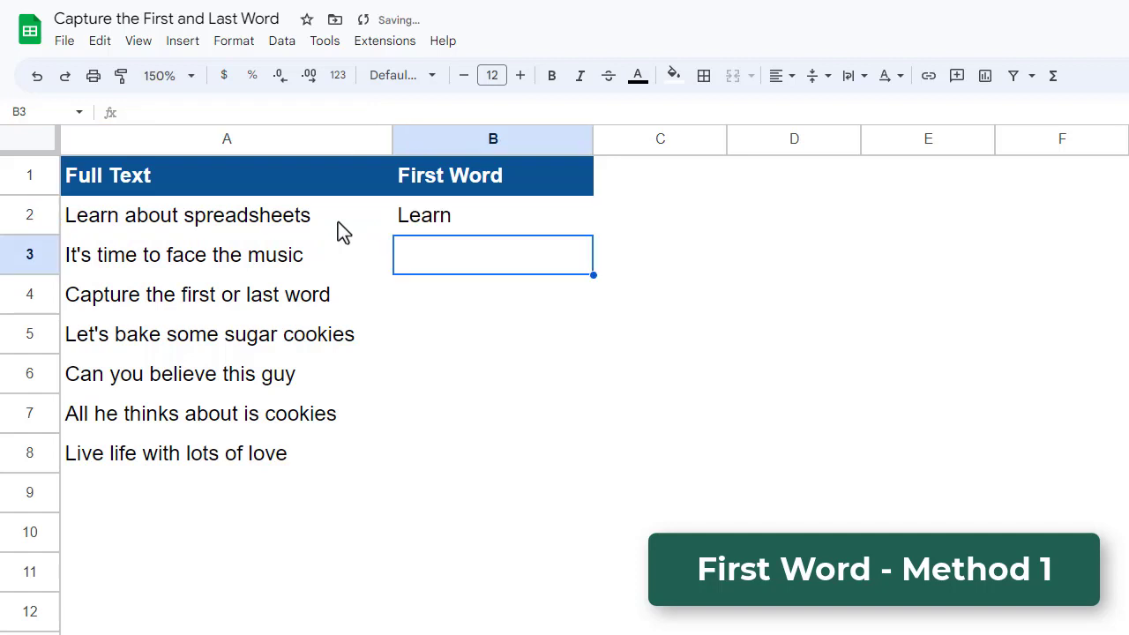
{"action": "left_click", "coordinate": [490, 237]}
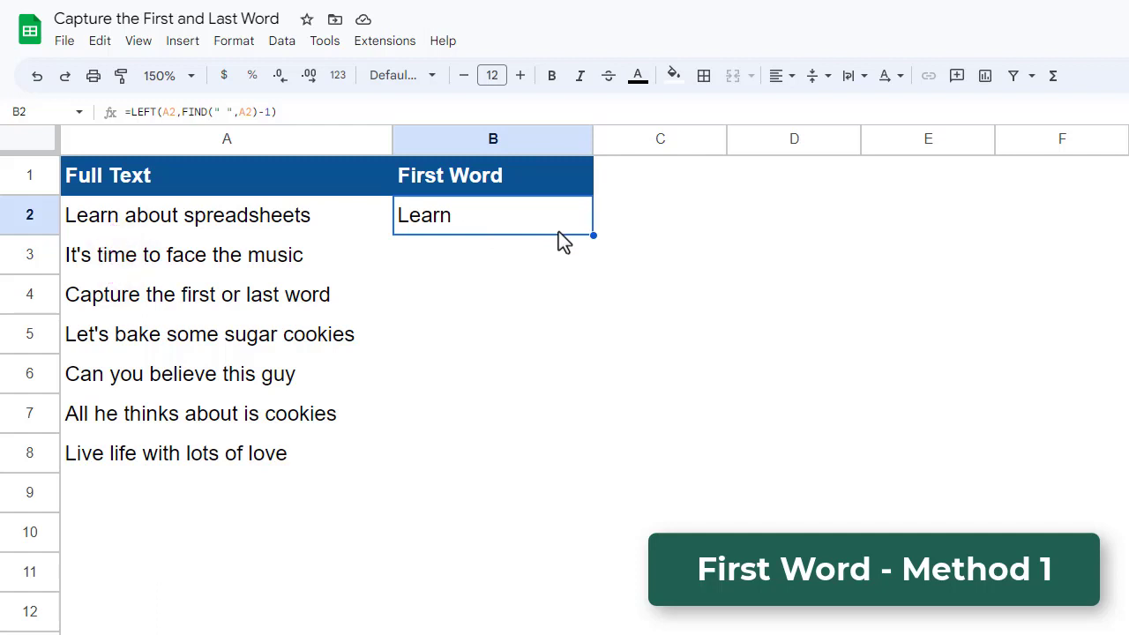
{"action": "left_click_drag", "start_coordinate": [592, 236], "coordinate": [588, 457]}
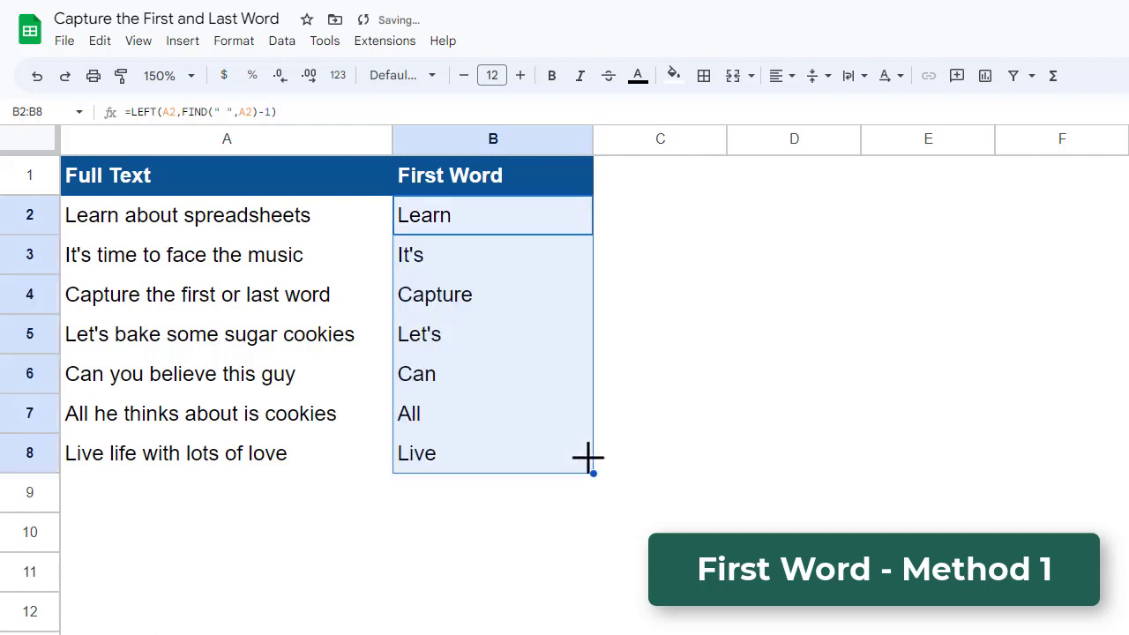
{"action": "left_click", "coordinate": [287, 540]}
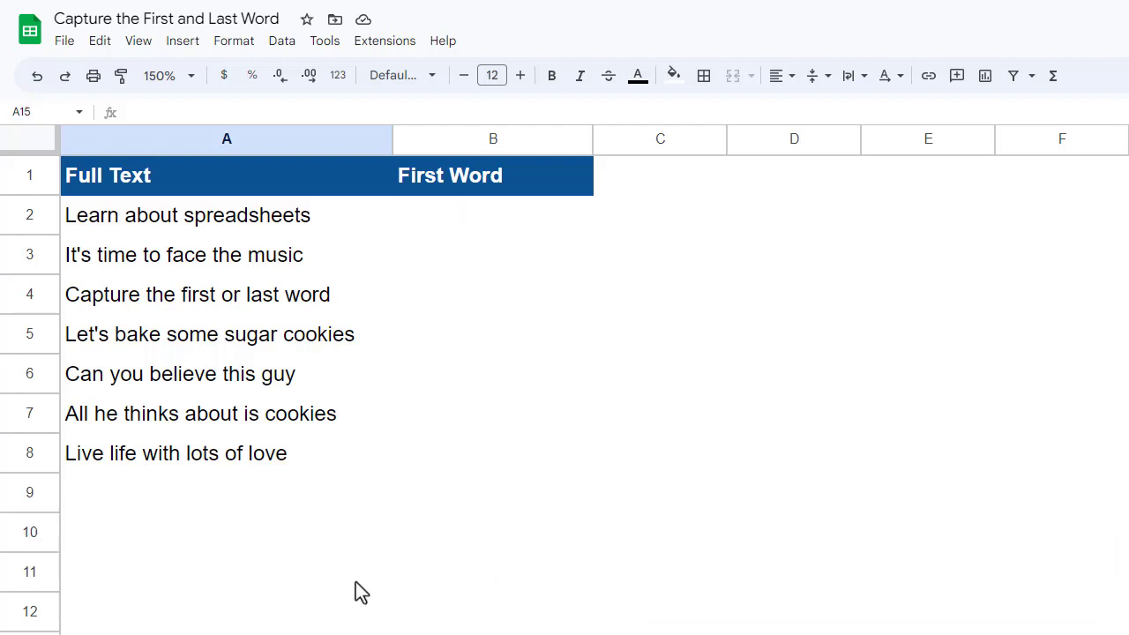
{"action": "left_click", "coordinate": [480, 456]}
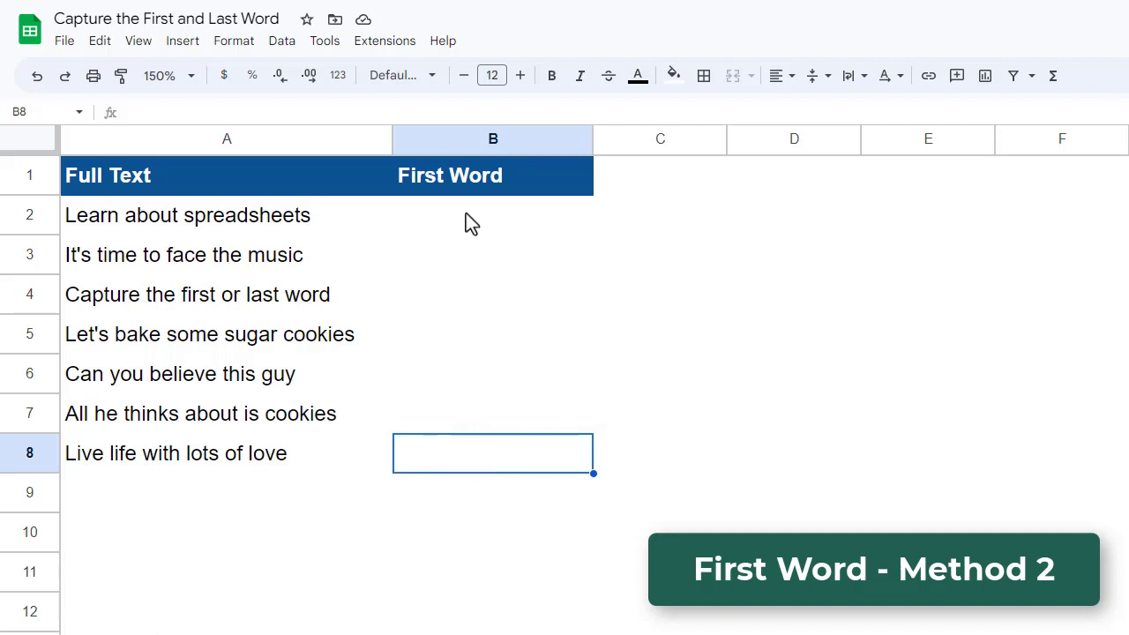
Enter =INDEX(SPLIT(A2," "),1) in B2 so it returns Learn
{"action": "left_click", "coordinate": [468, 223]}
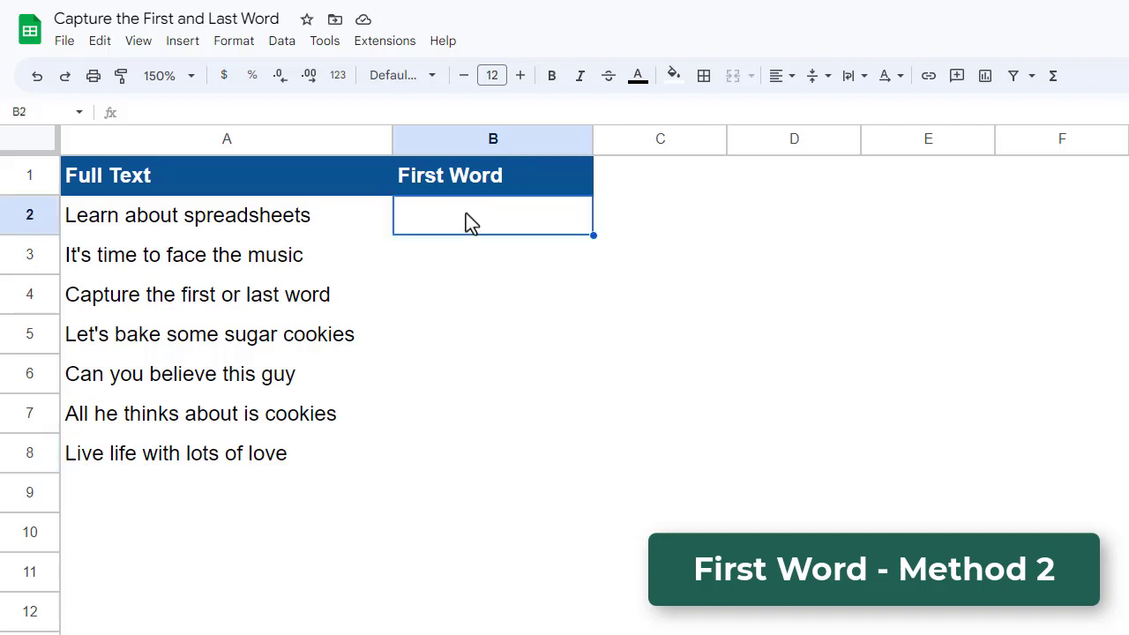
{"action": "type", "text": "="}
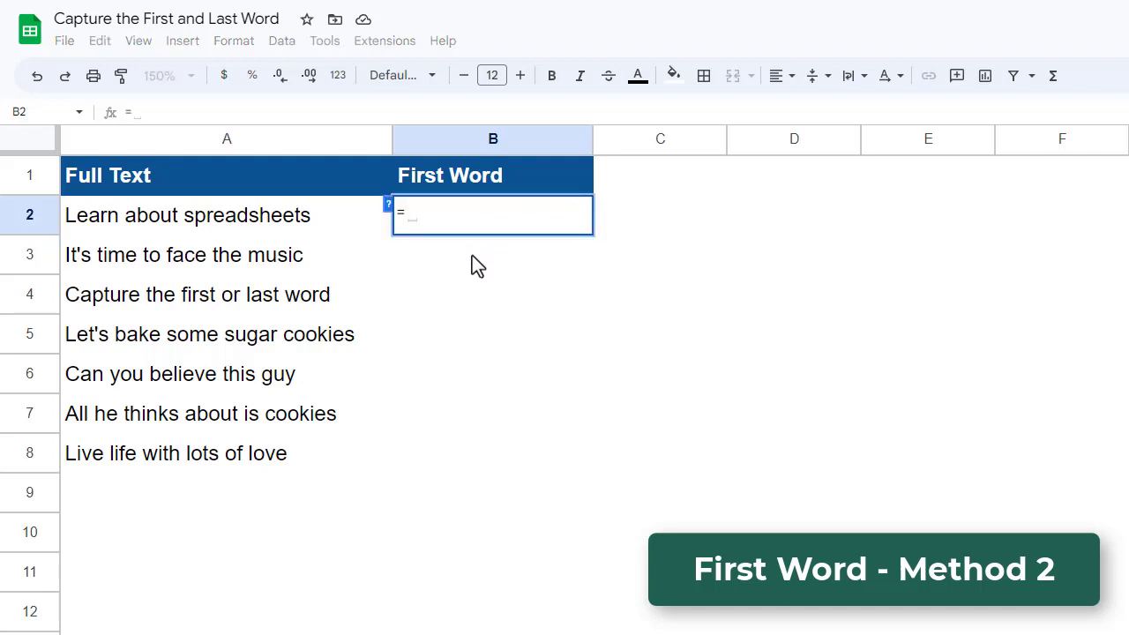
{"action": "type", "text": "INDEX("}
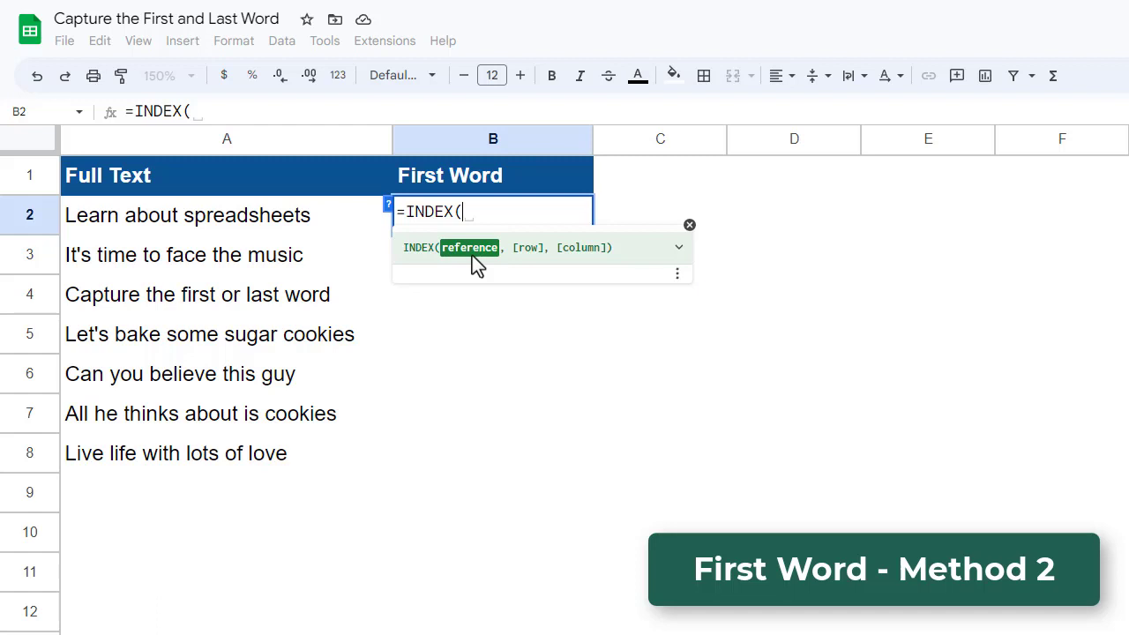
{"action": "type", "text": "SPLIT("}
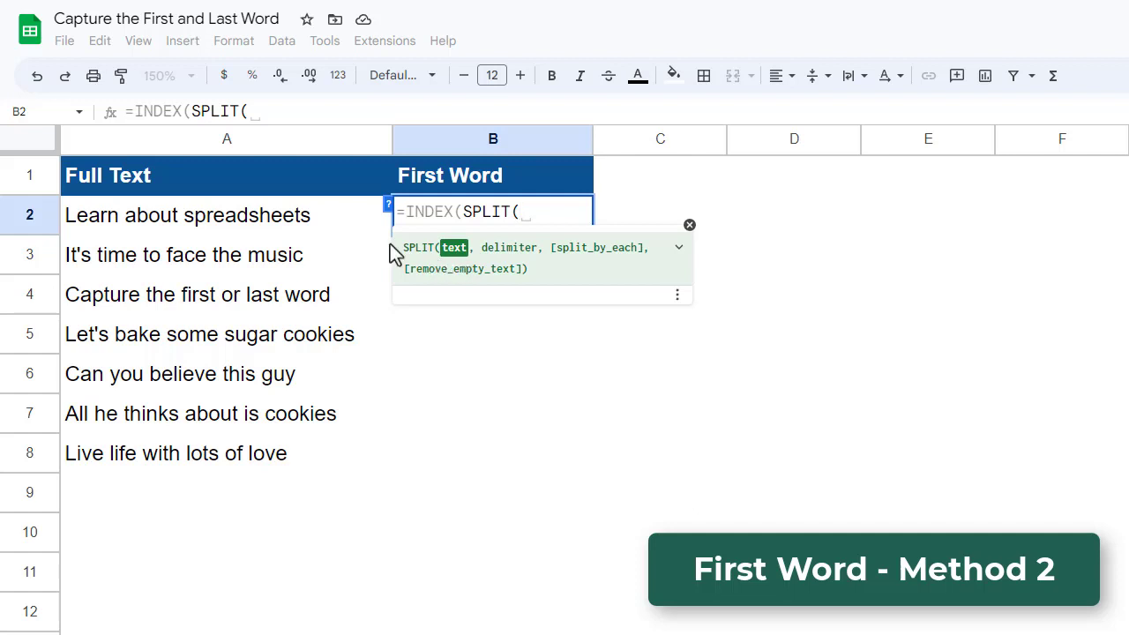
{"action": "left_click", "coordinate": [333, 219]}
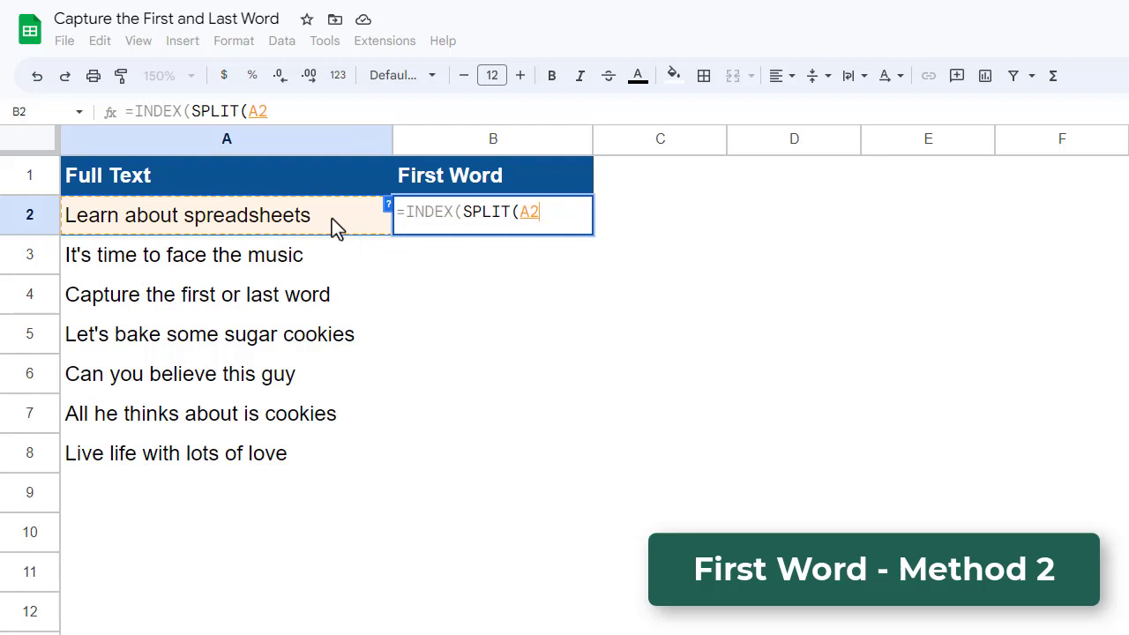
{"action": "type", "text": ","}
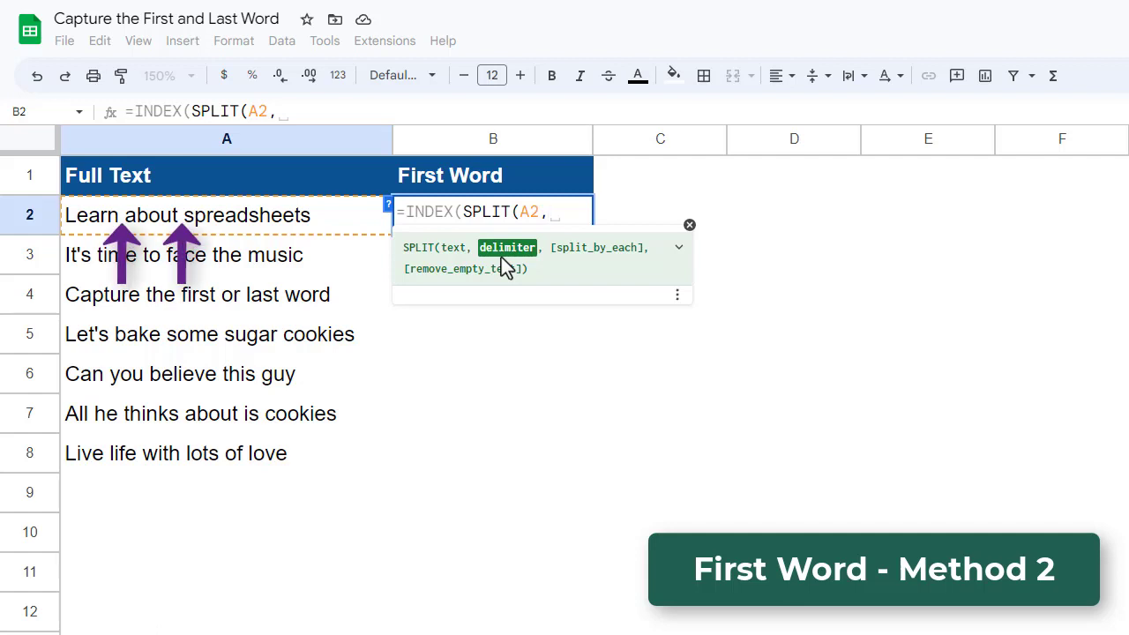
{"action": "type", "text": "\""}
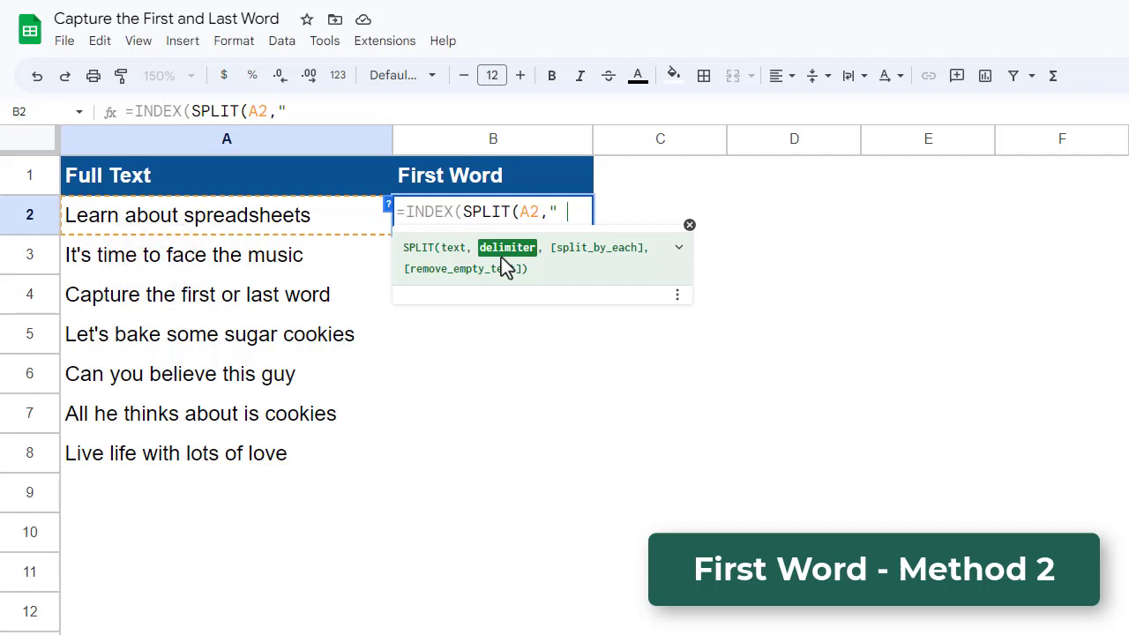
{"action": "type", "text": "\")"}
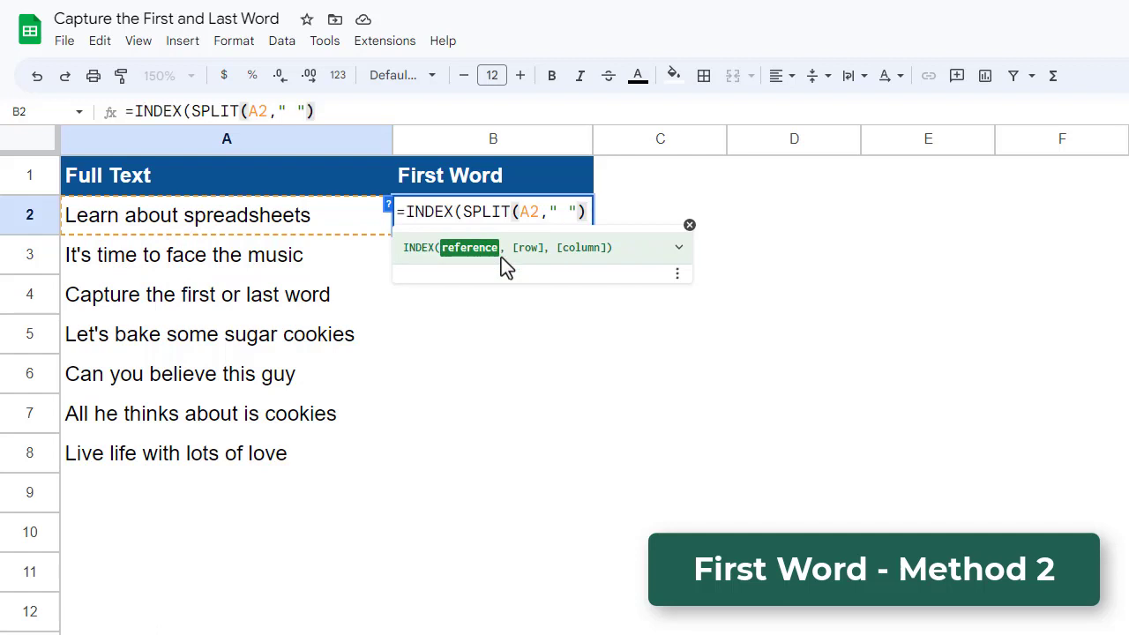
{"action": "type", "text": ","}
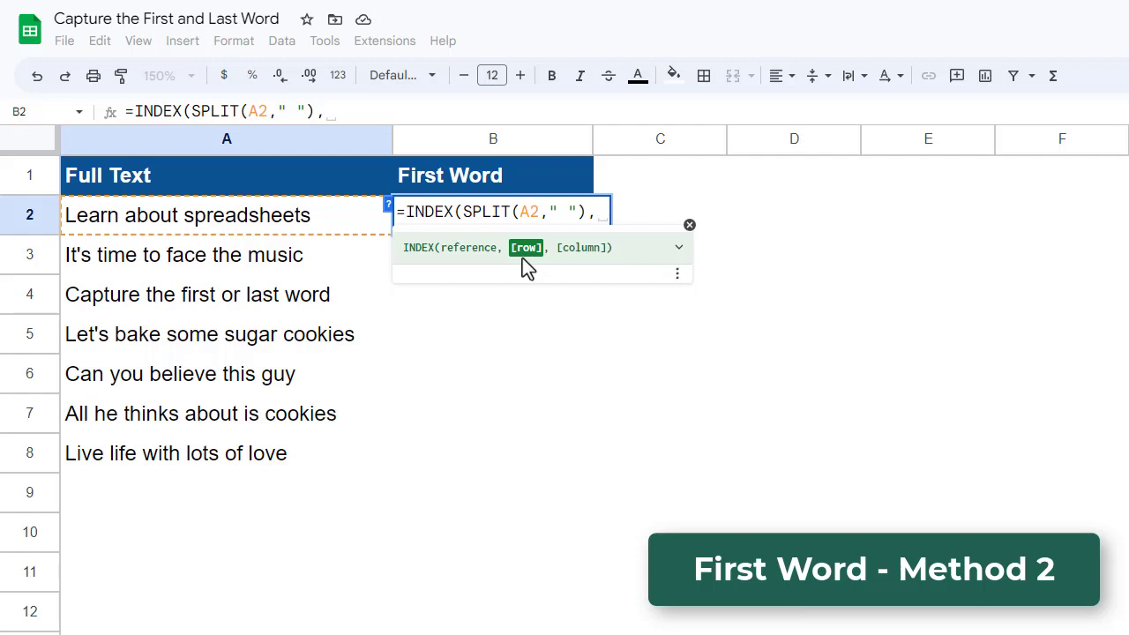
{"action": "type", "text": "1"}
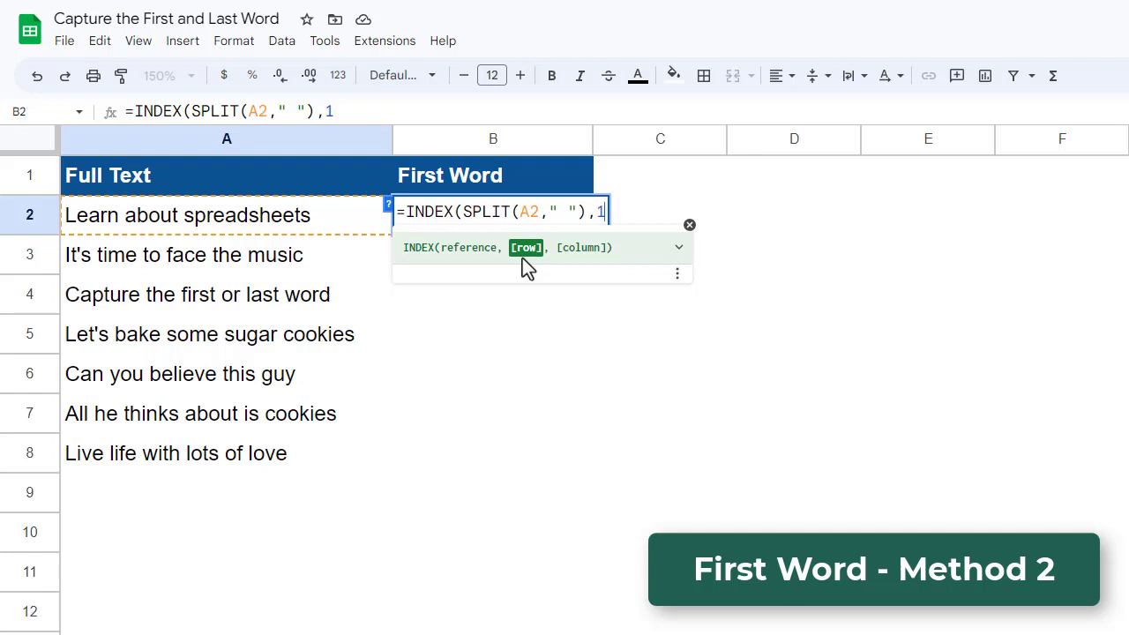
{"action": "type", "text": ")"}
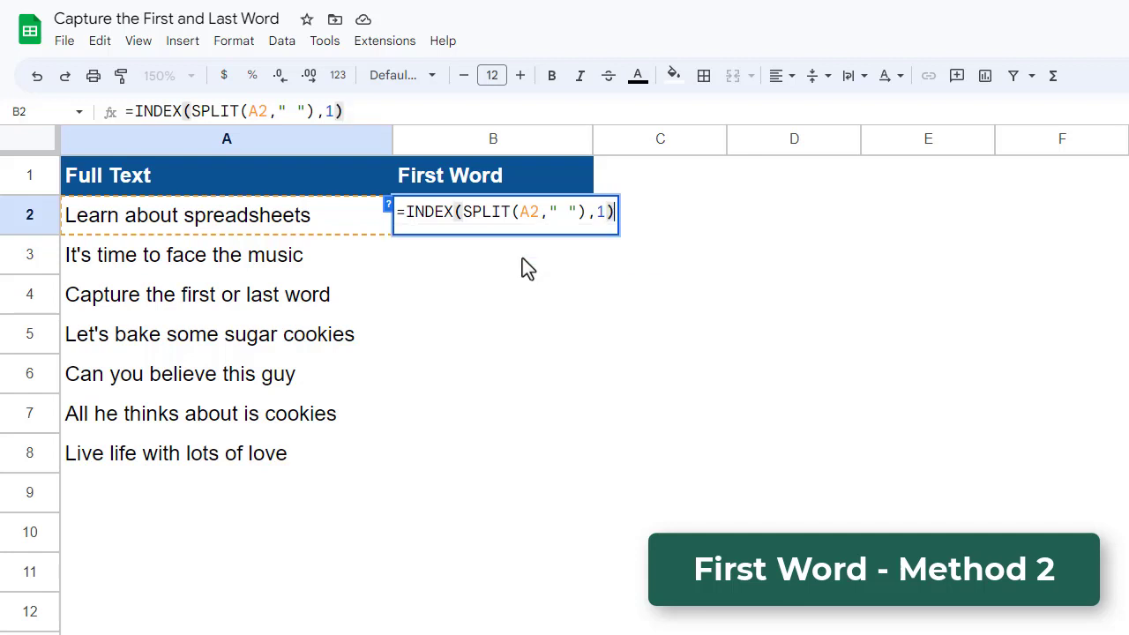
{"action": "key", "text": "Return"}
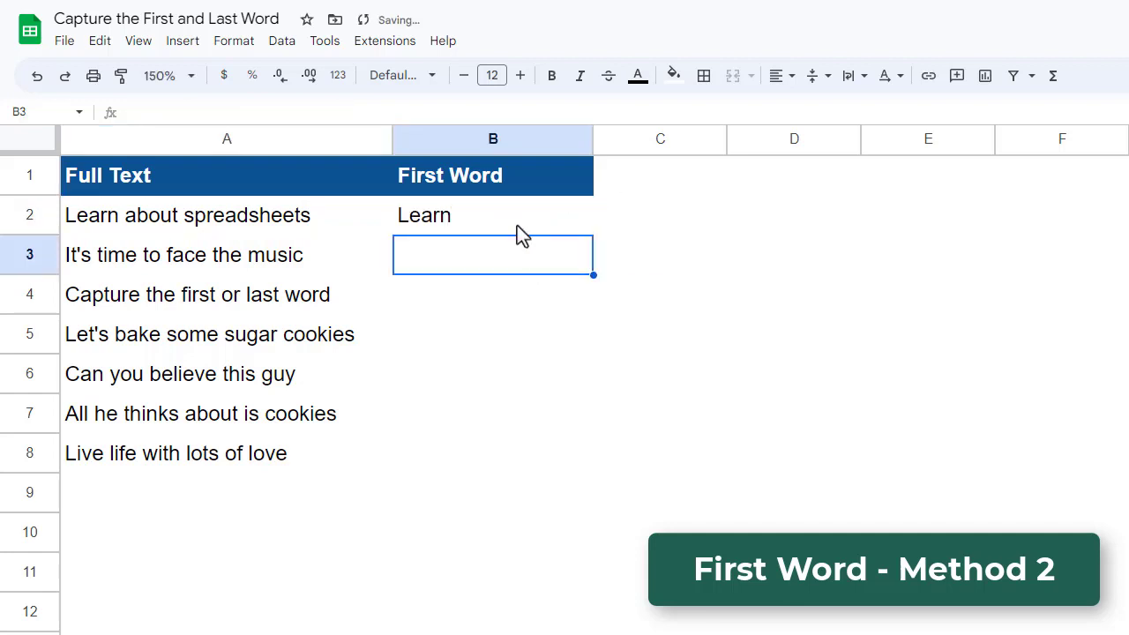
Fill the INDEX/SPLIT formula from B2 down to B8, returning Learn, It's, Capture, Let's, Can, All, Live
{"action": "left_click", "coordinate": [524, 224]}
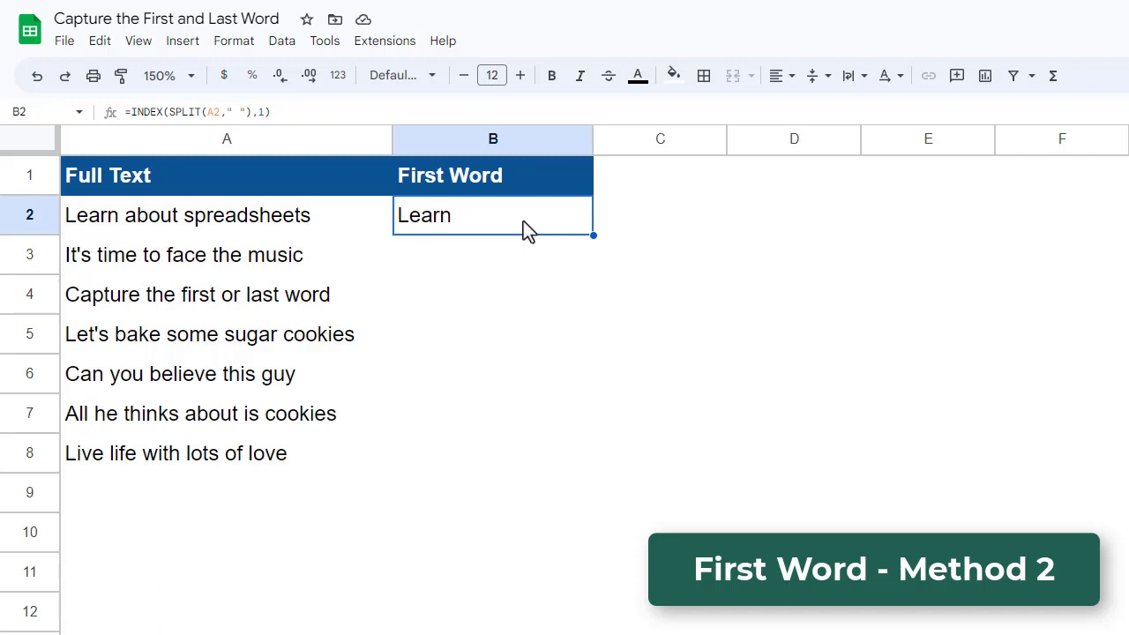
{"action": "left_click_drag", "start_coordinate": [592, 233], "coordinate": [575, 453]}
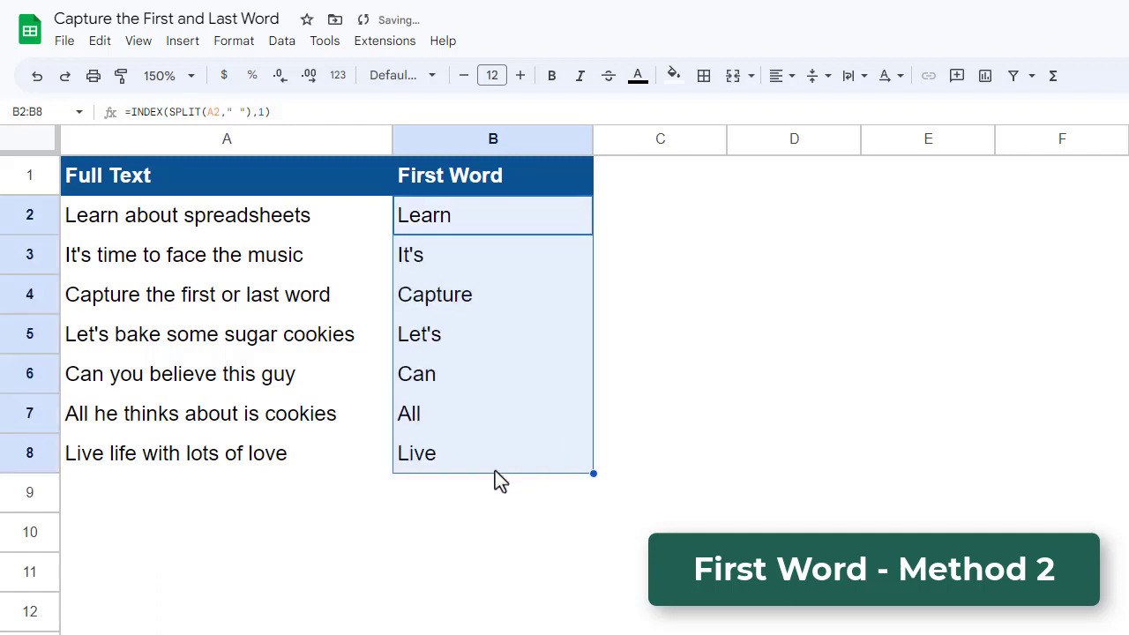
{"action": "left_click", "coordinate": [296, 534]}
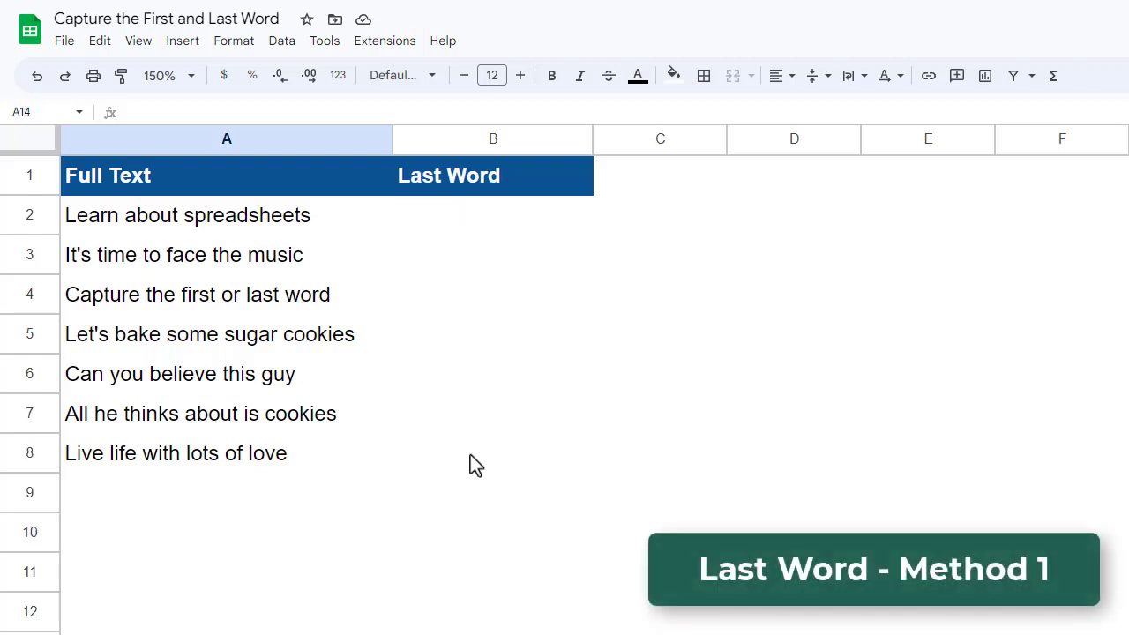
Start the last-word formula by typing =INDEX(SPLIT( into cell B2
{"action": "left_click", "coordinate": [470, 452]}
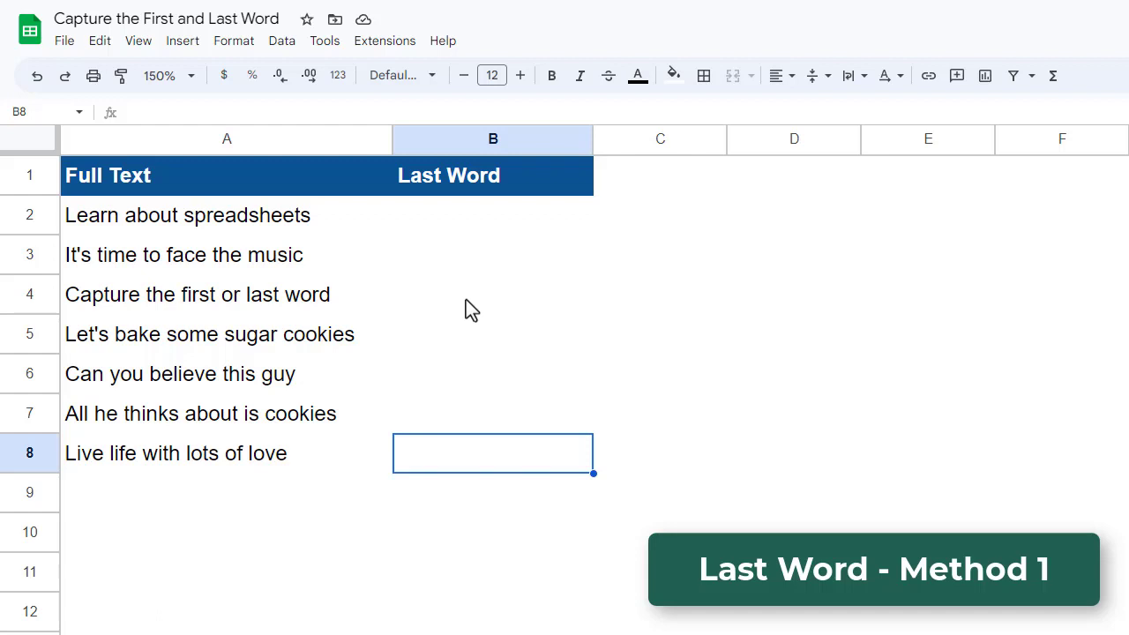
{"action": "left_click", "coordinate": [454, 222]}
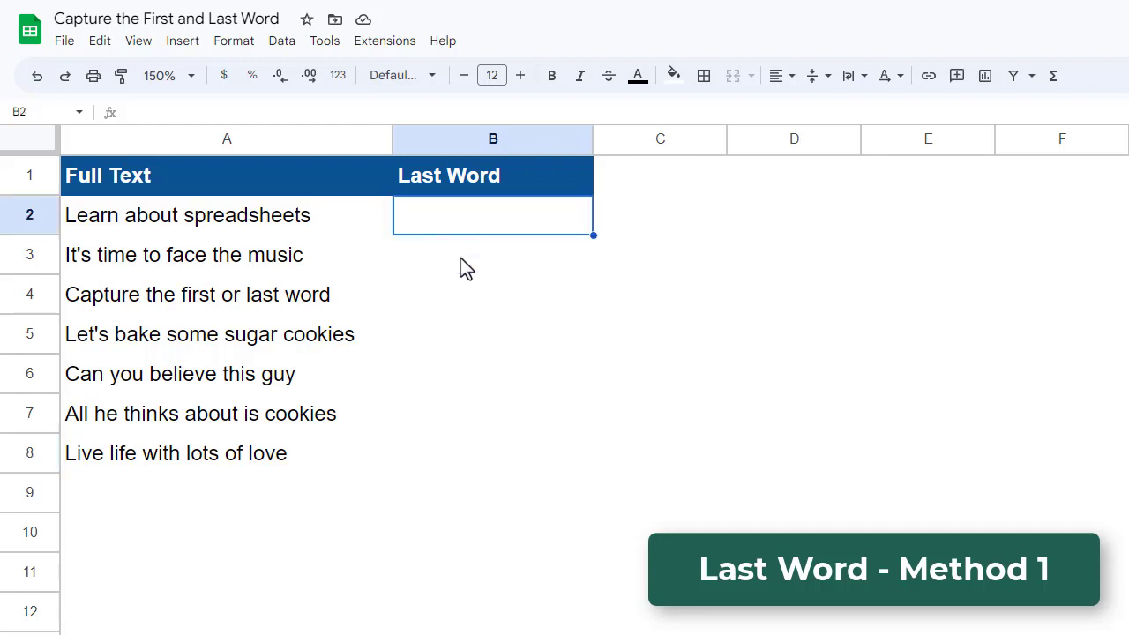
{"action": "type", "text": "=INDEX(SPLIT"}
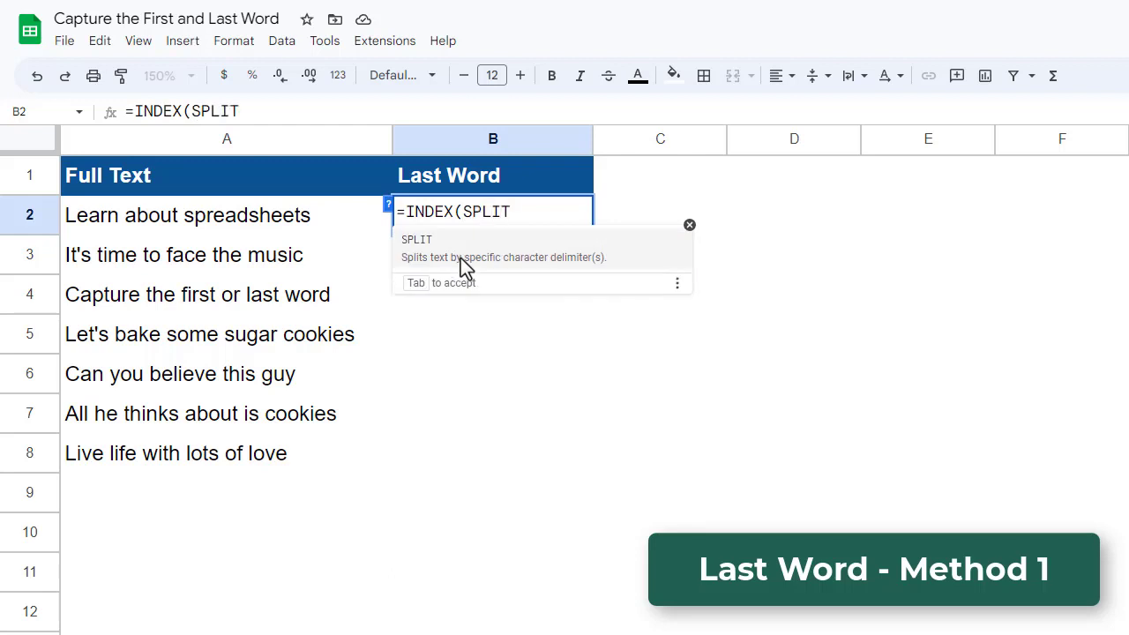
{"action": "type", "text": "("}
Complete B2 as =INDEX(SPLIT(A2," "),COUNTA(SPLIT(A2," "))) so it returns spreadsheets
{"action": "left_click", "coordinate": [357, 224]}
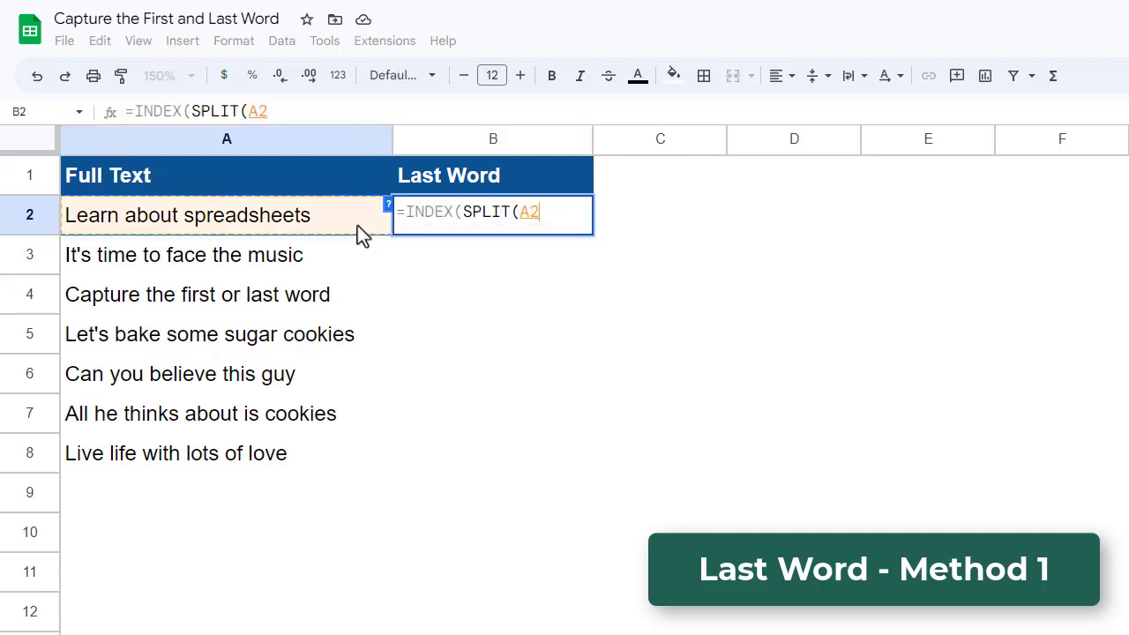
{"action": "type", "text": ",\" \")"}
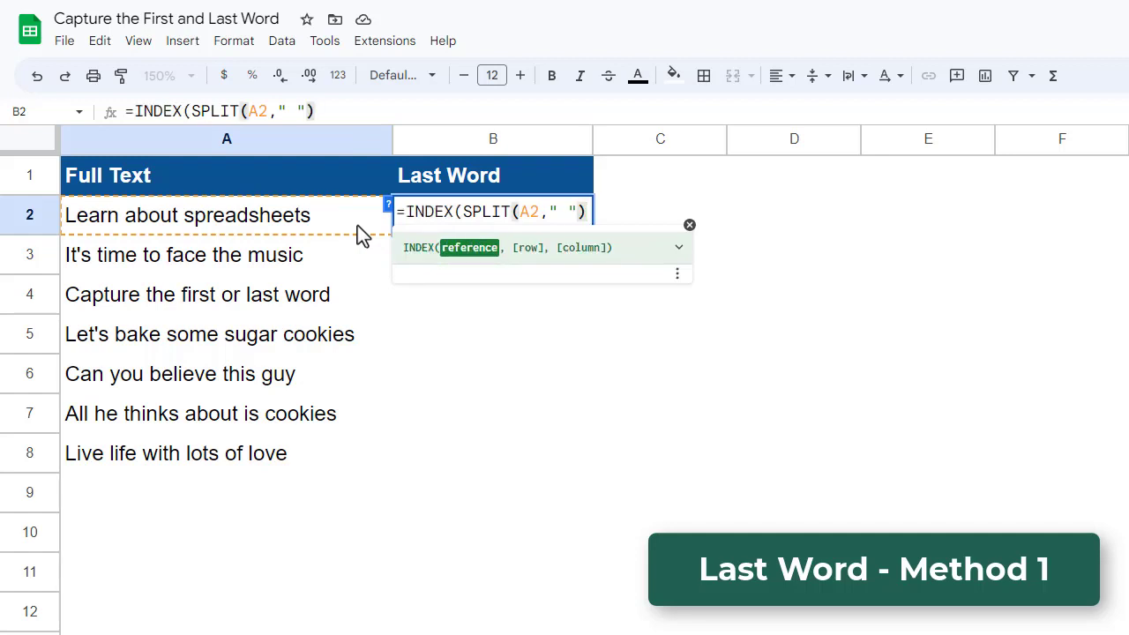
{"action": "type", "text": ","}
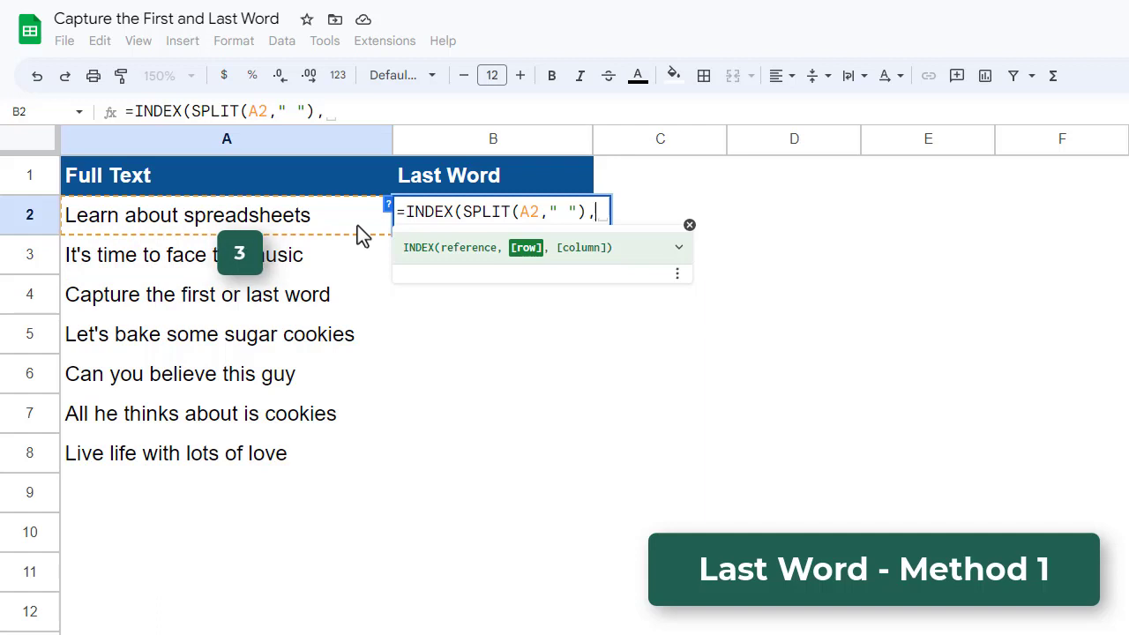
{"action": "type", "text": "COUN"}
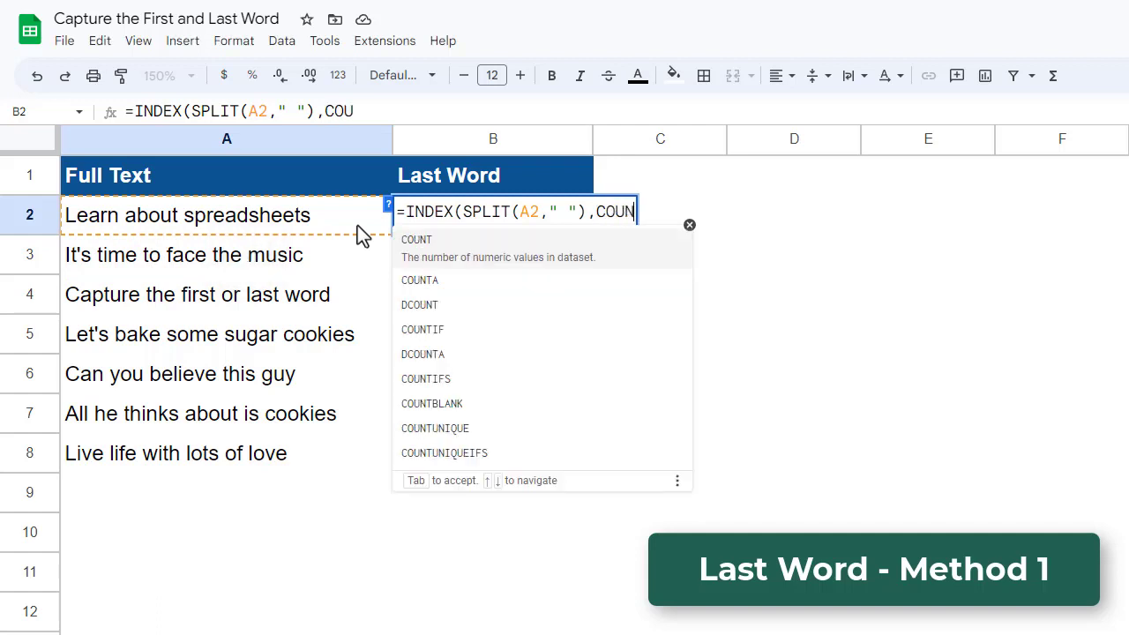
{"action": "type", "text": "TA("}
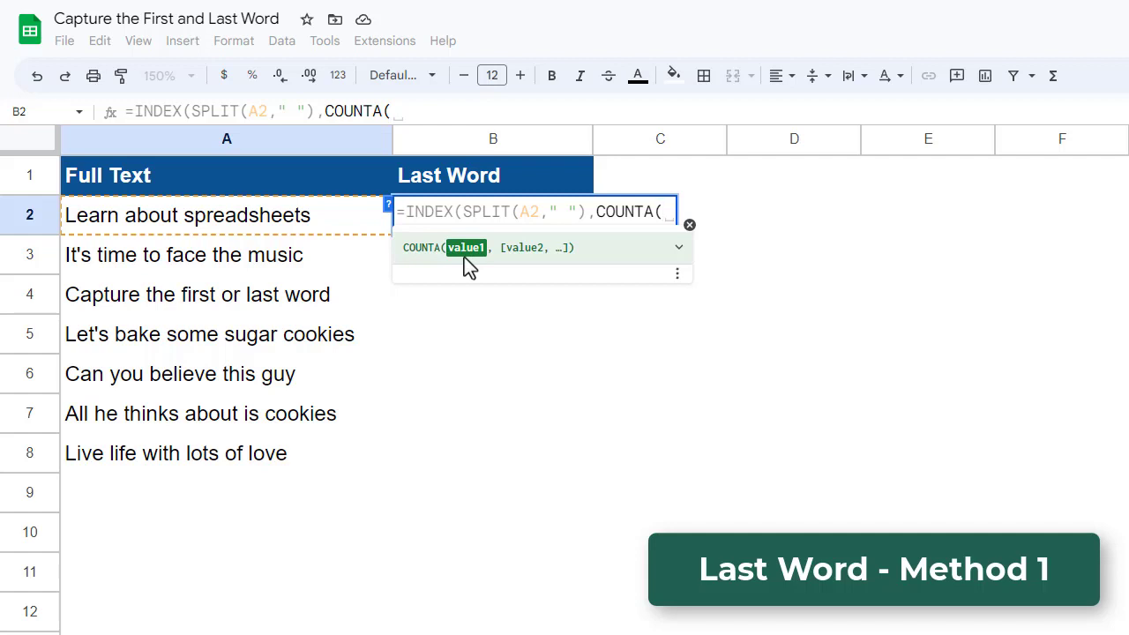
{"action": "type", "text": "SPLIT"}
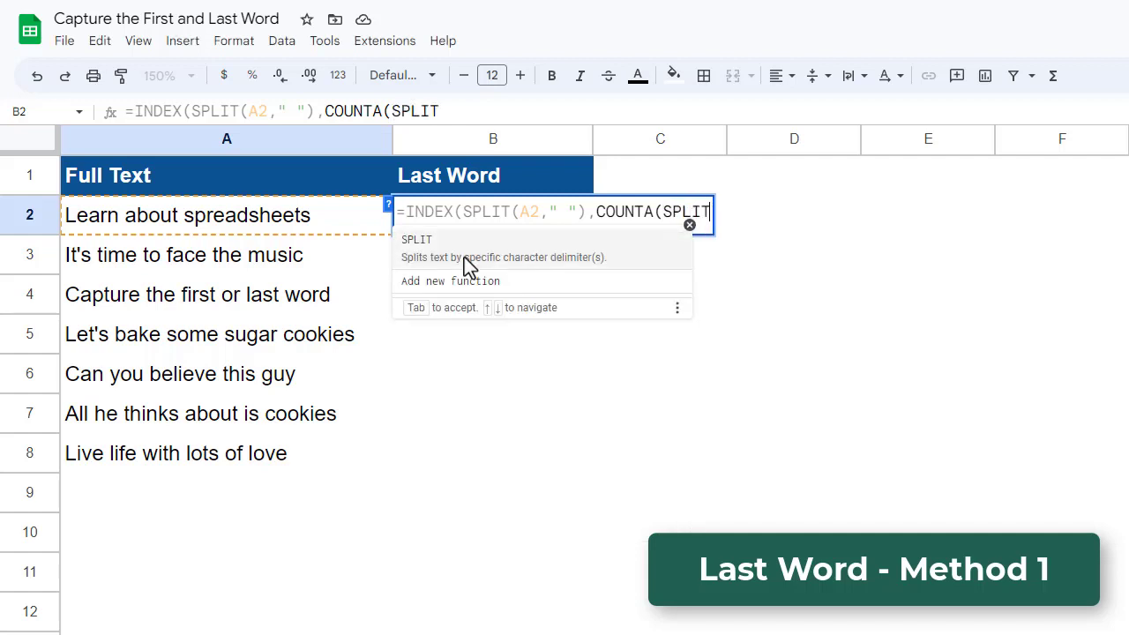
{"action": "type", "text": "("}
{"action": "left_click", "coordinate": [374, 217]}
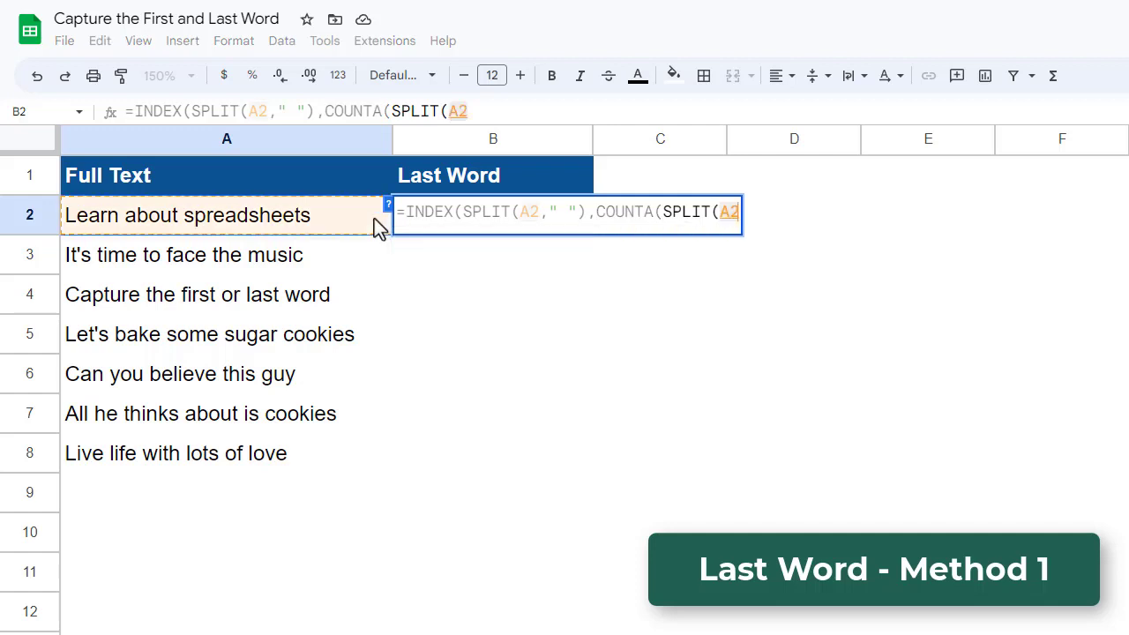
{"action": "type", "text": ",\" \")"}
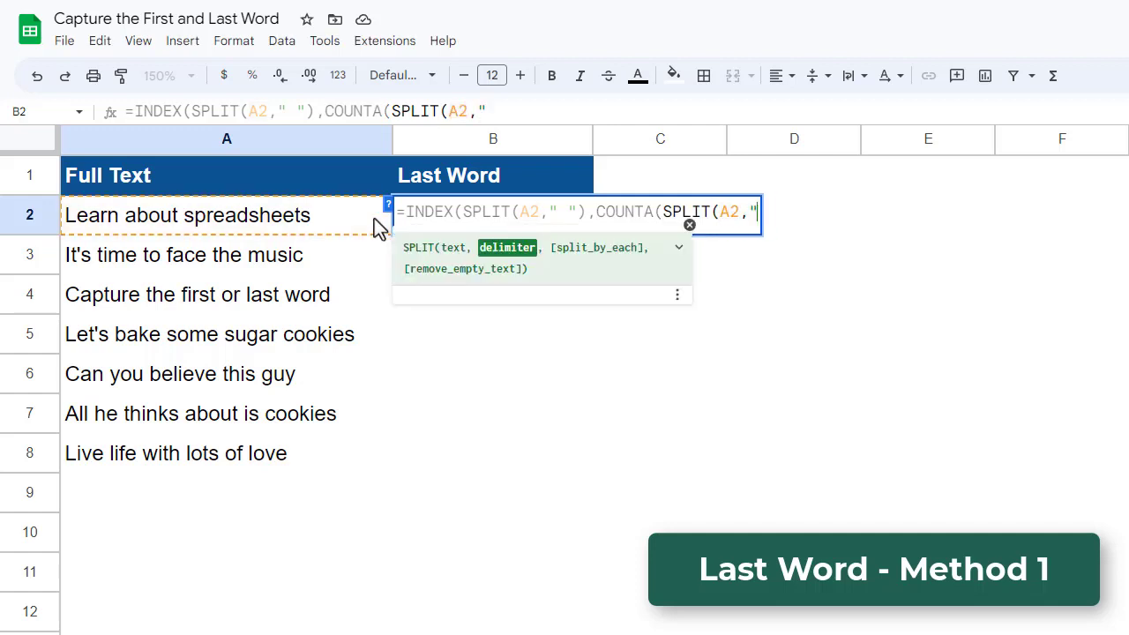
{"action": "type", "text": ")"}
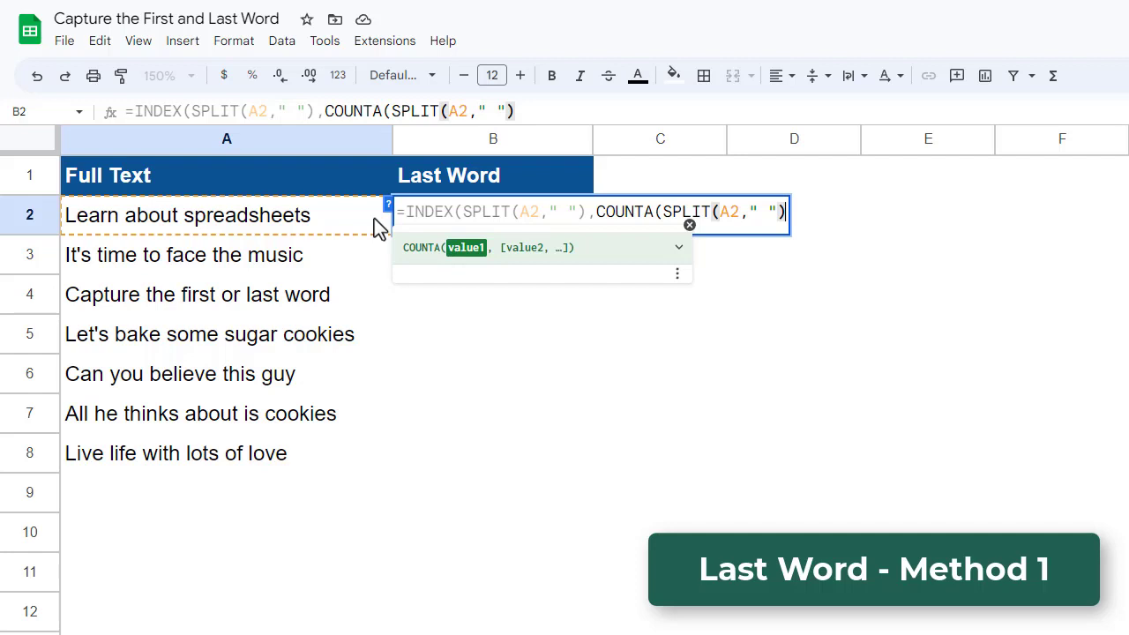
{"action": "type", "text": ")"}
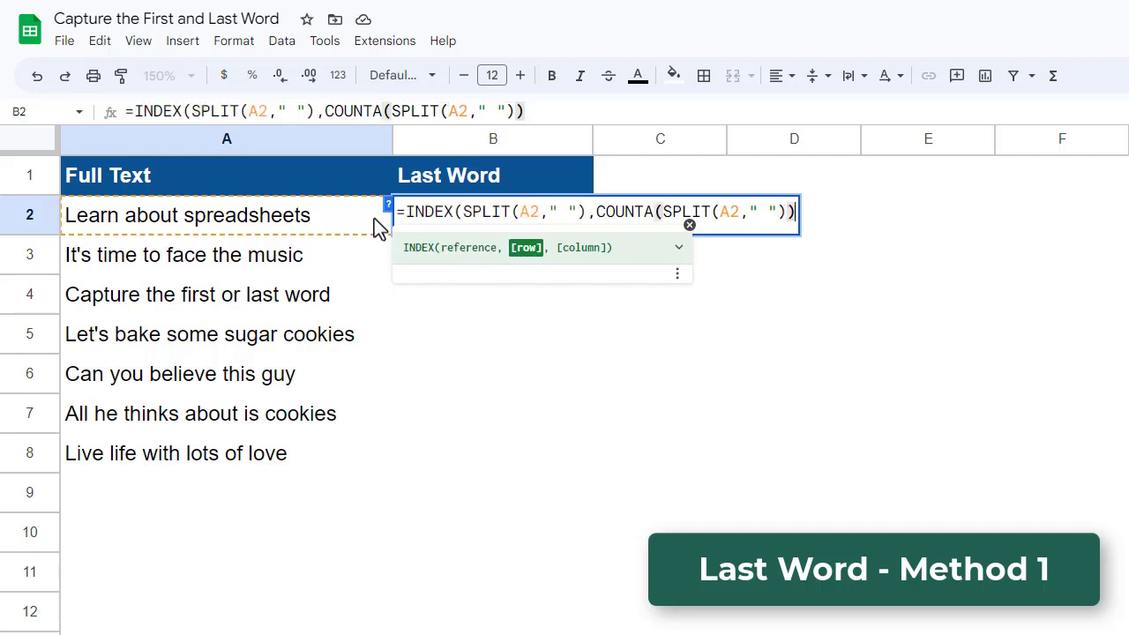
{"action": "type", "text": ")"}
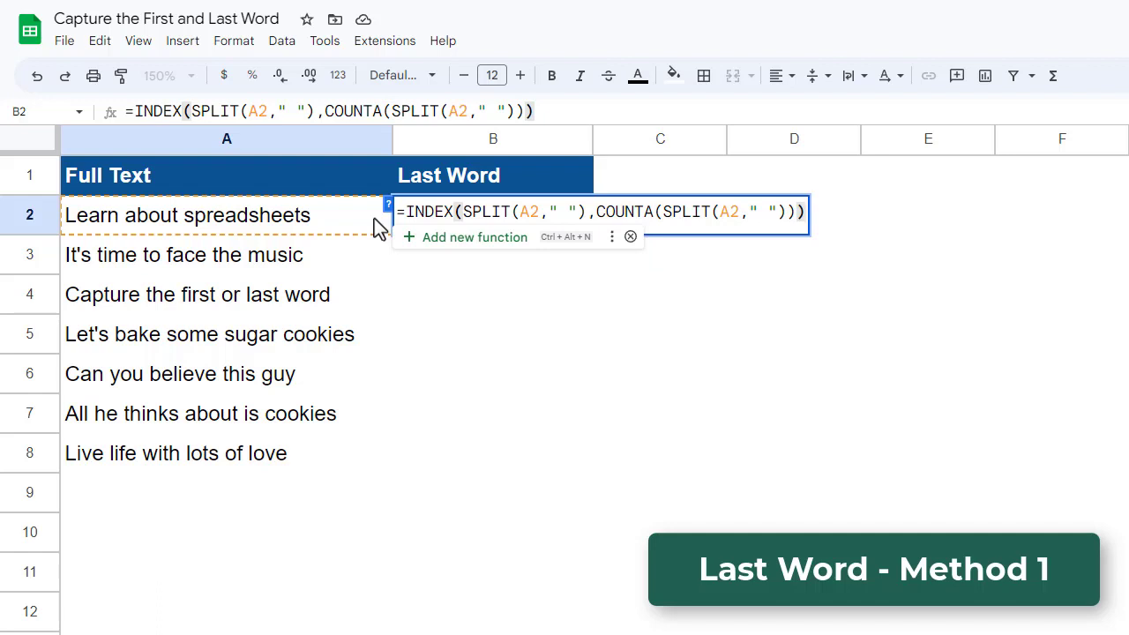
{"action": "key", "text": "Return"}
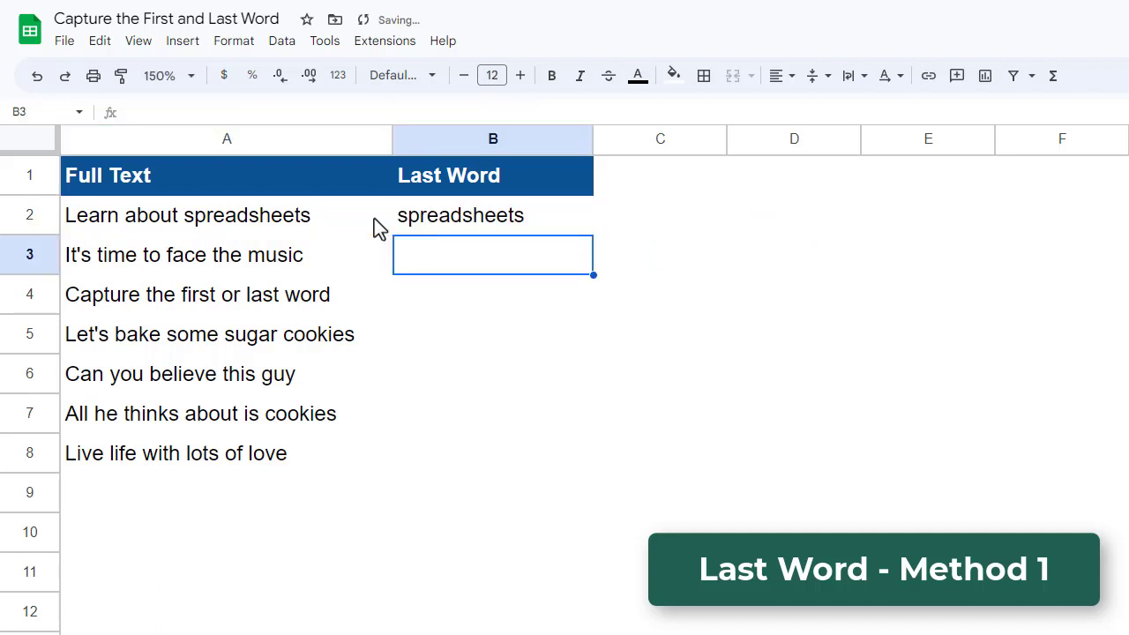
Fill the last-word formula down B2:B8, returning spreadsheets, music, word, cookies, guy, cookies, love
{"action": "left_click", "coordinate": [552, 226]}
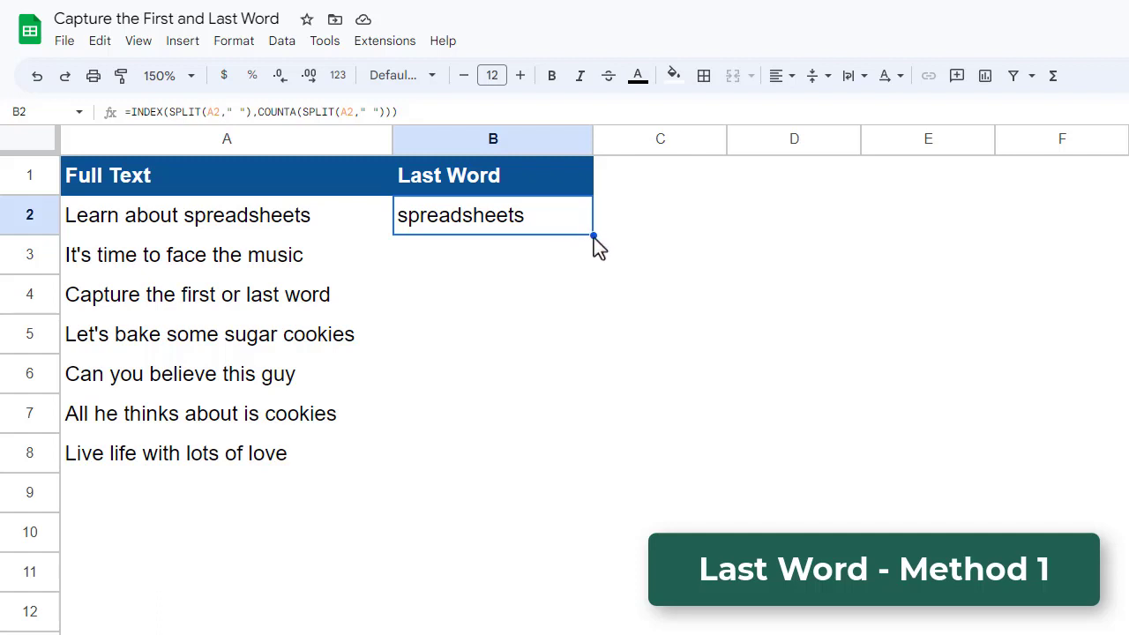
{"action": "left_click_drag", "start_coordinate": [593, 237], "coordinate": [572, 450]}
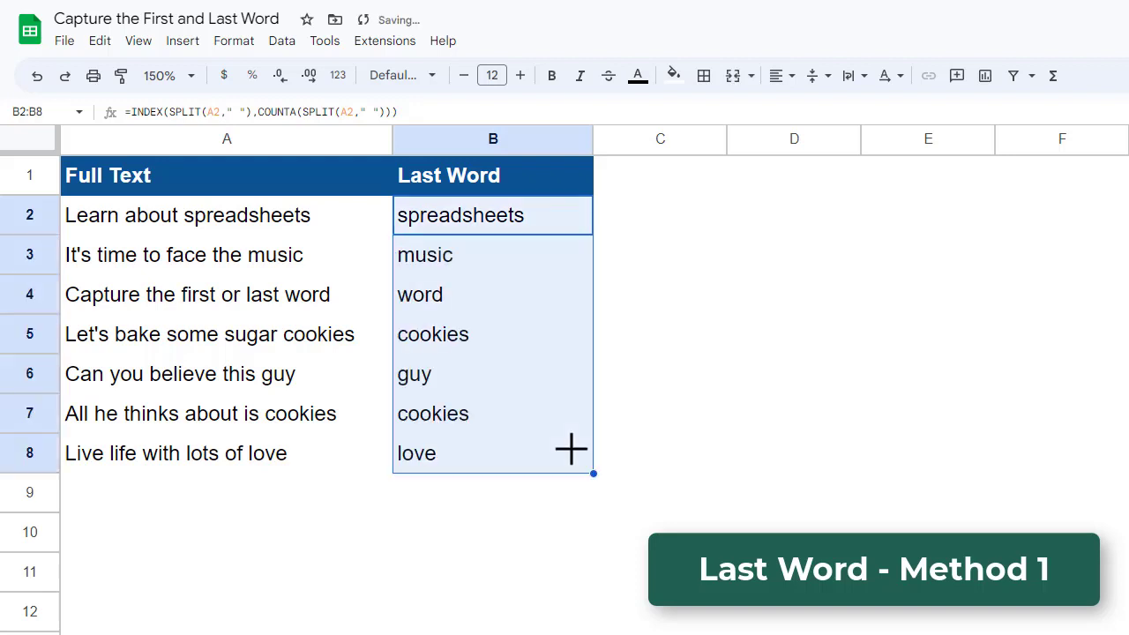
{"action": "left_click", "coordinate": [314, 535]}
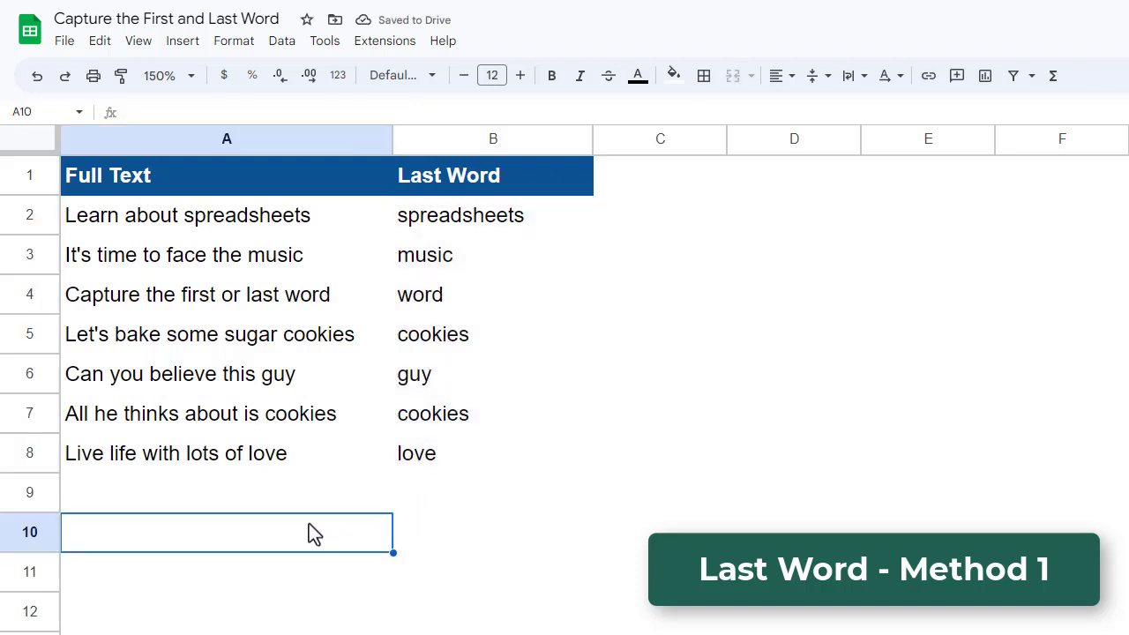